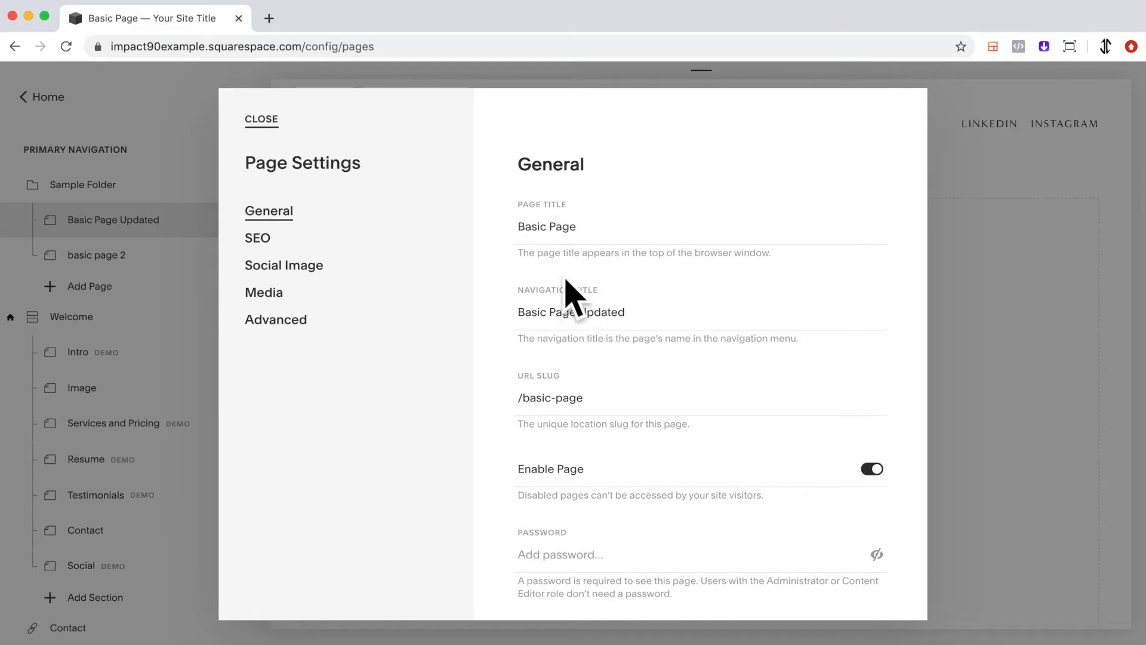
Set the page's navigation title to "Basic Page Nav", save it, and preview the Sample Folder dropdown on the full-width site
scroll(623, 342, down, 1)
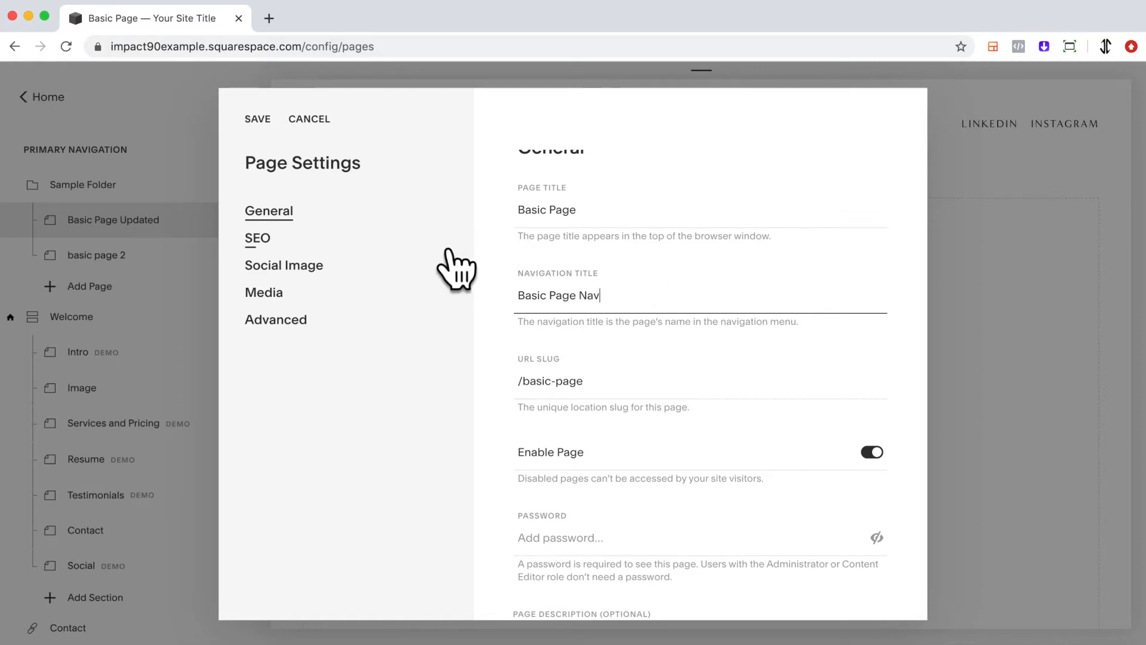
click(283, 132)
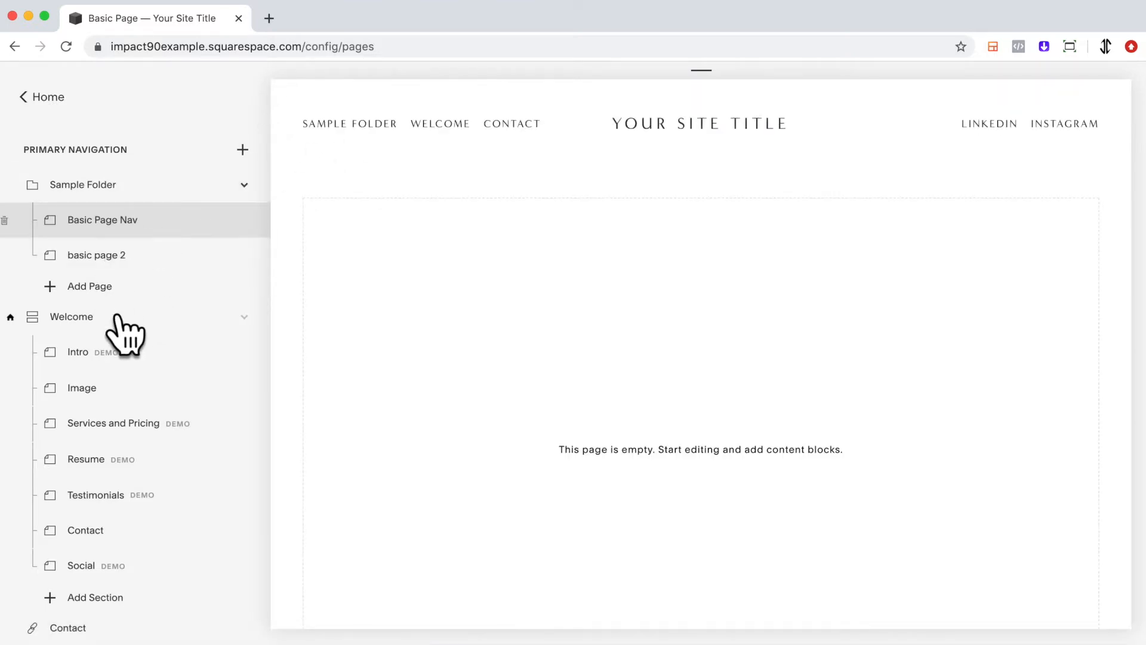
click(277, 88)
mouse_move(131, 121)
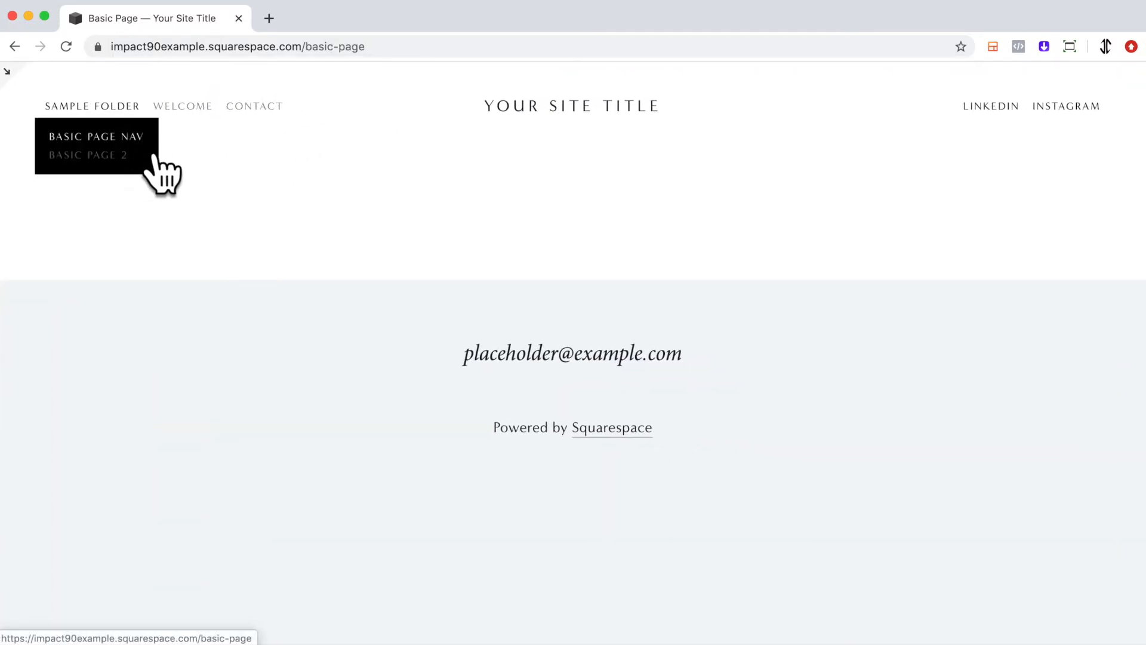
click(27, 87)
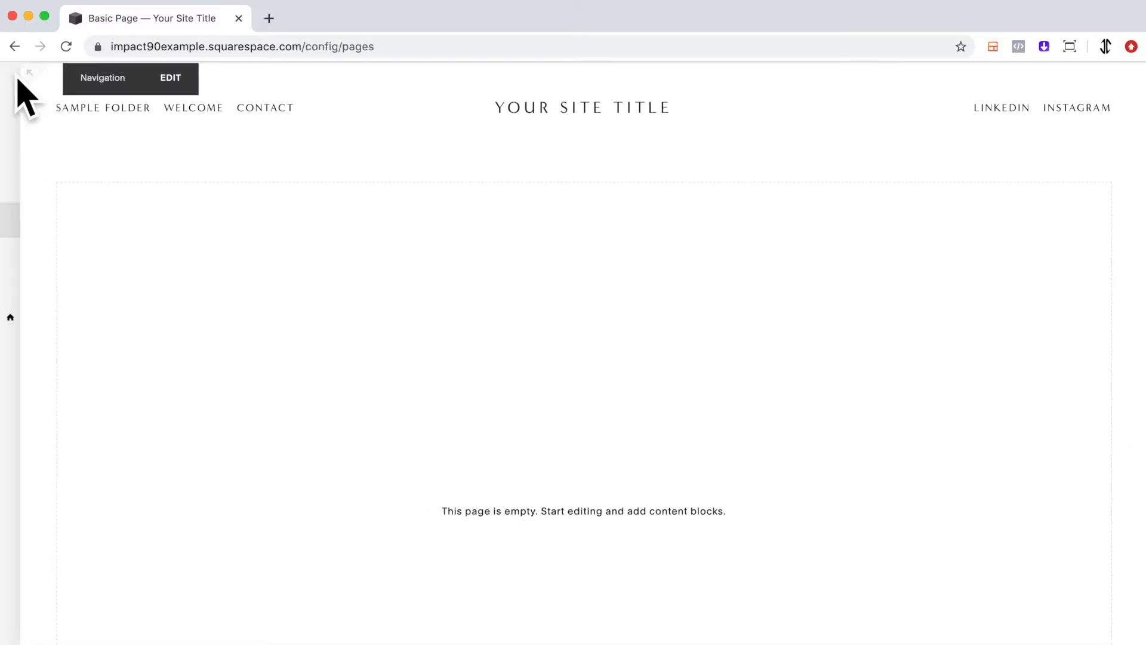
Rename the first page in Sample Folder to "Basic Page Updated" directly in the primary navigation
double_click(143, 231)
click(147, 223)
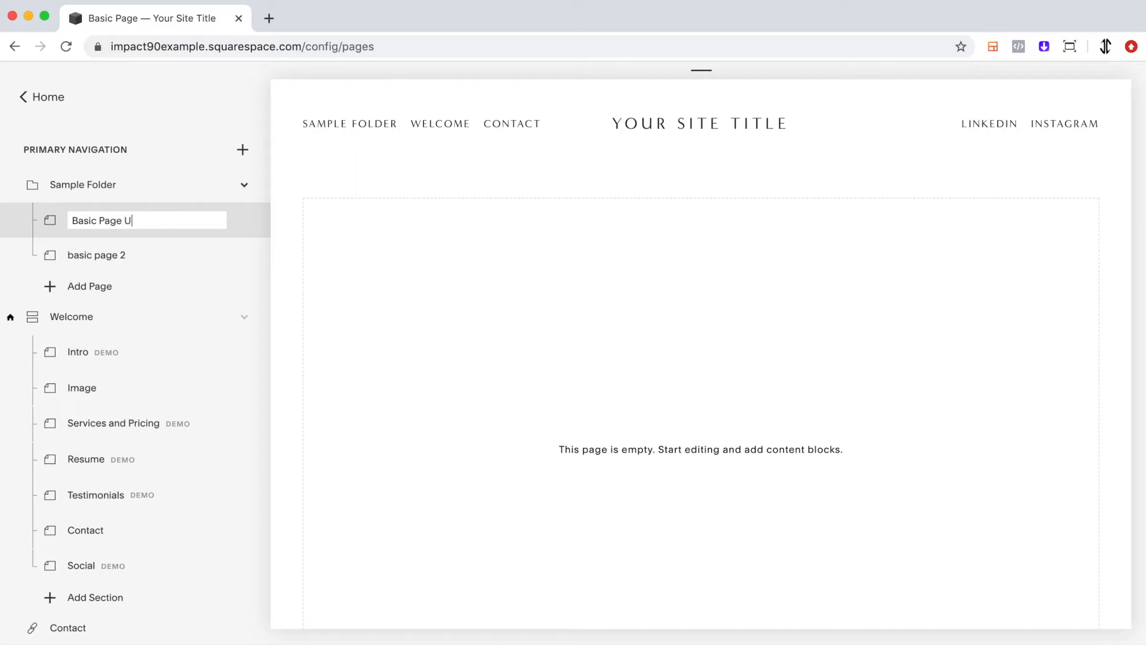
text(Updated)
key(Return)
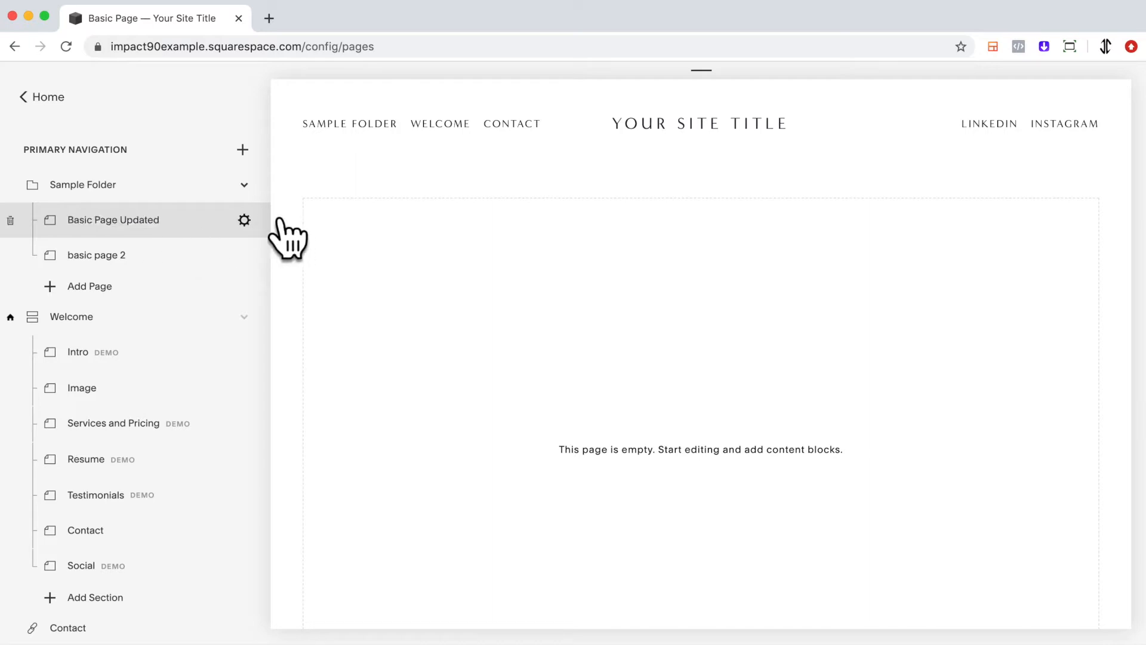
Open the settings of Basic Page Updated and examine its titles, URL slug, enable switch, password and description options
click(244, 220)
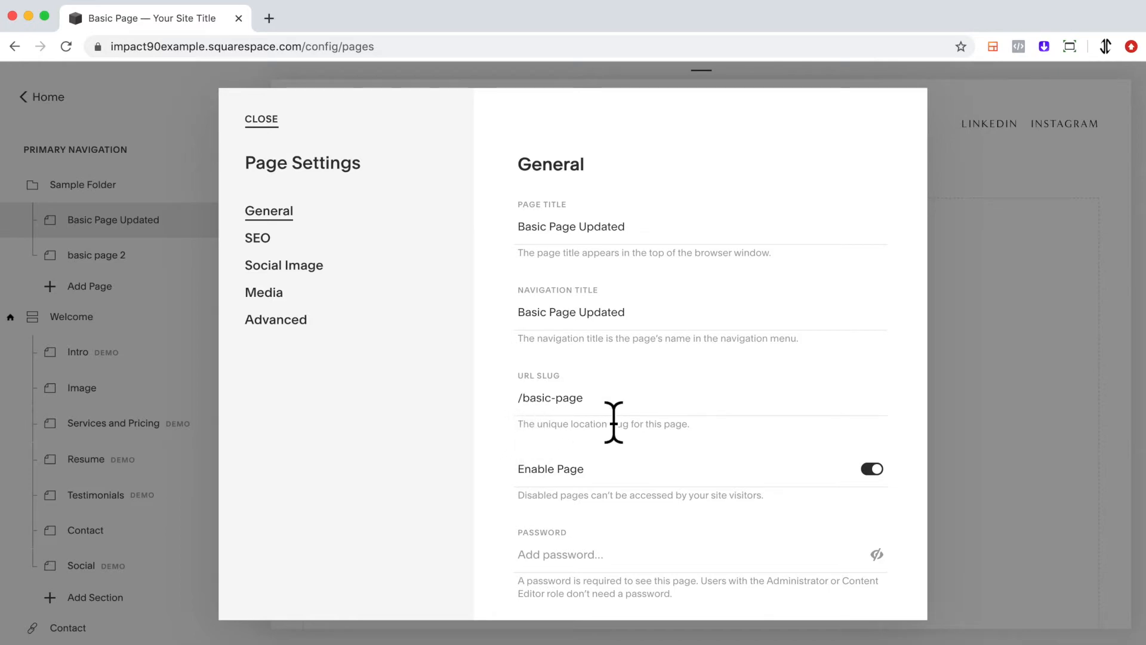
scroll(645, 394, down, 3)
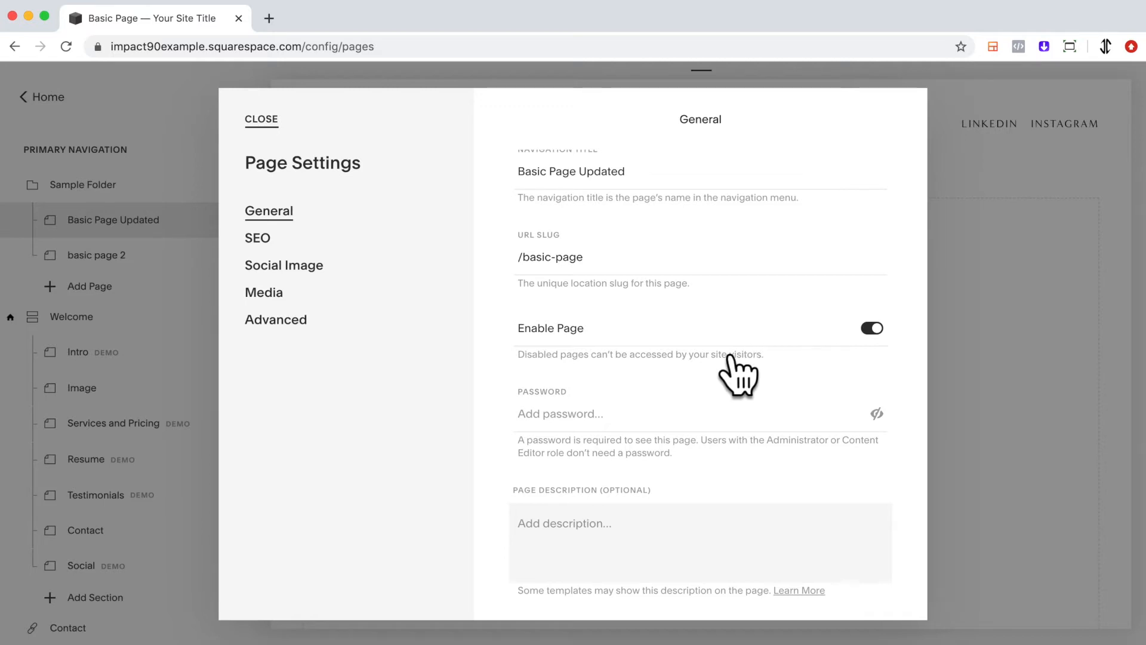
click(892, 347)
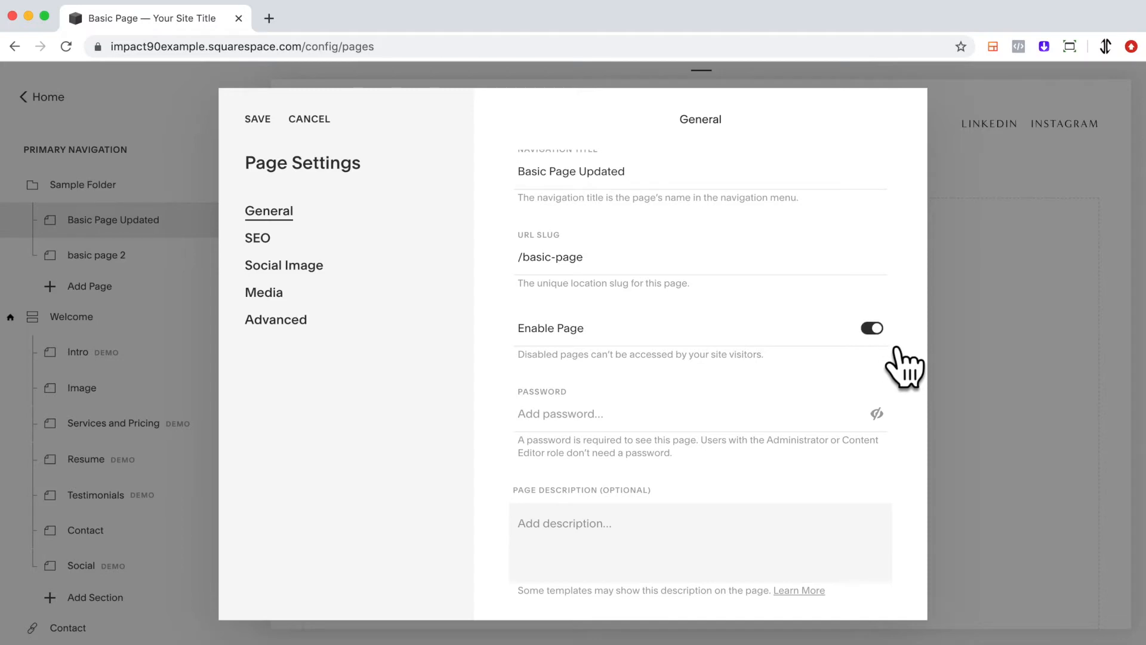
scroll(815, 358, down, 3)
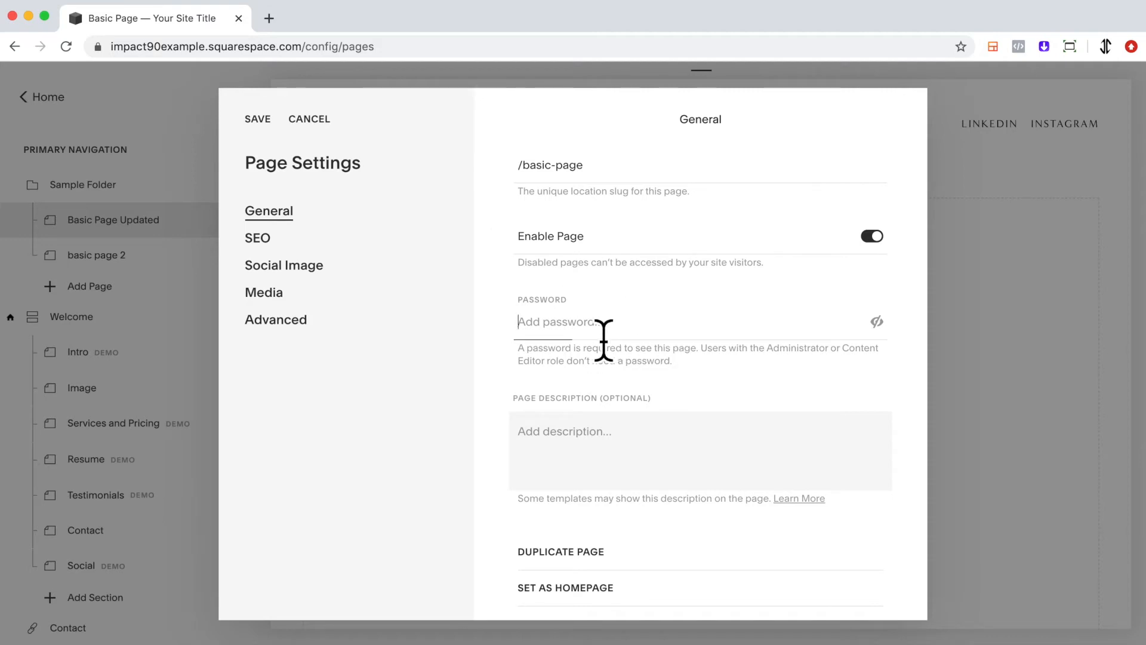
click(904, 370)
scroll(904, 371, down, 1)
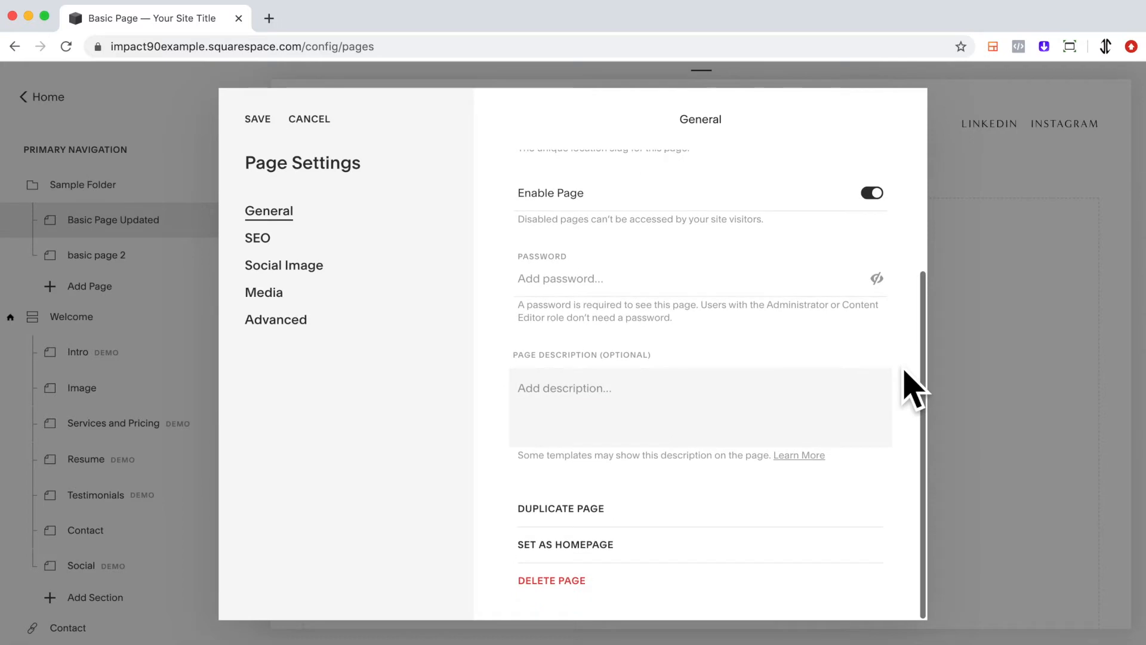
Duplicate the Basic Page Updated page and keep the suggested name for the copy among the unlinked pages
click(604, 513)
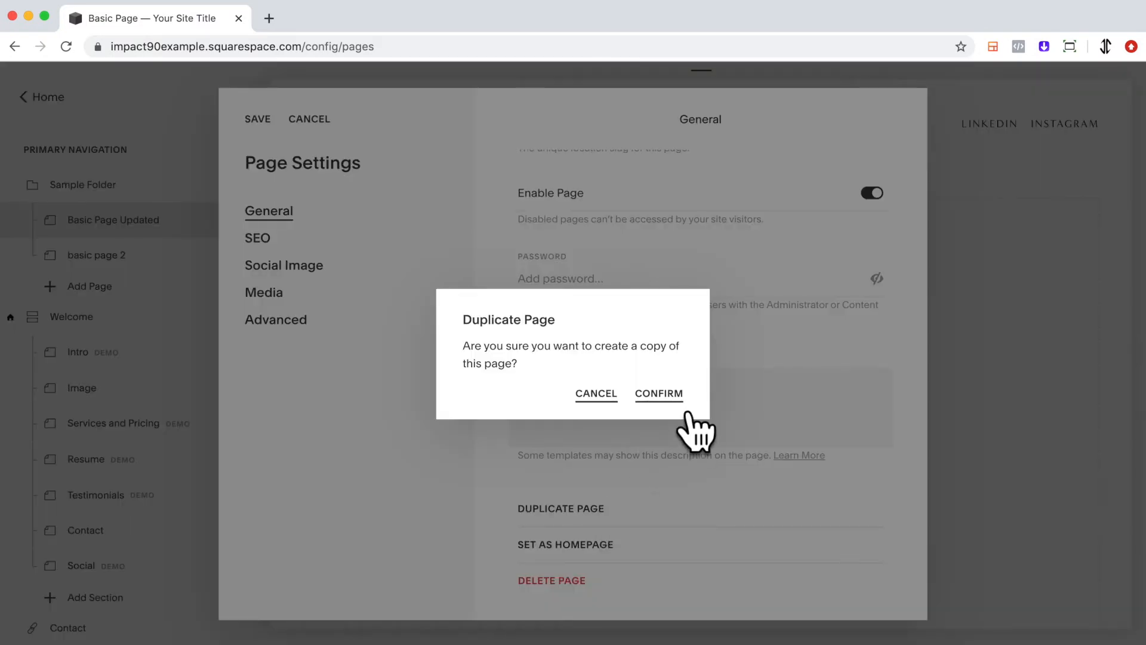
click(662, 395)
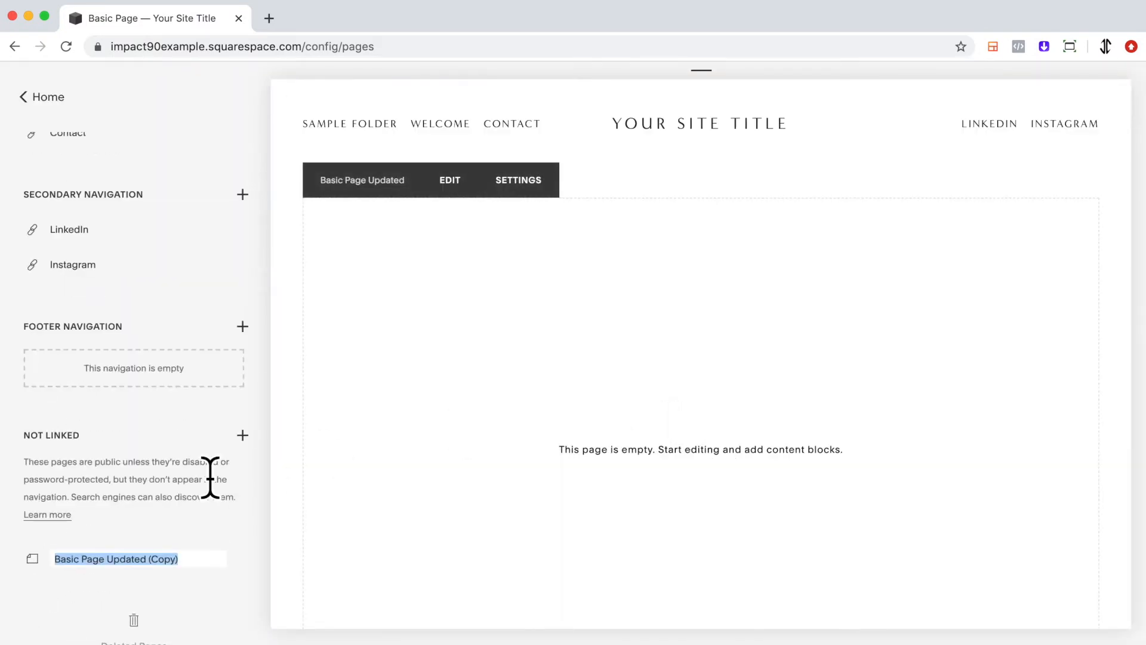
scroll(211, 478, down, 1)
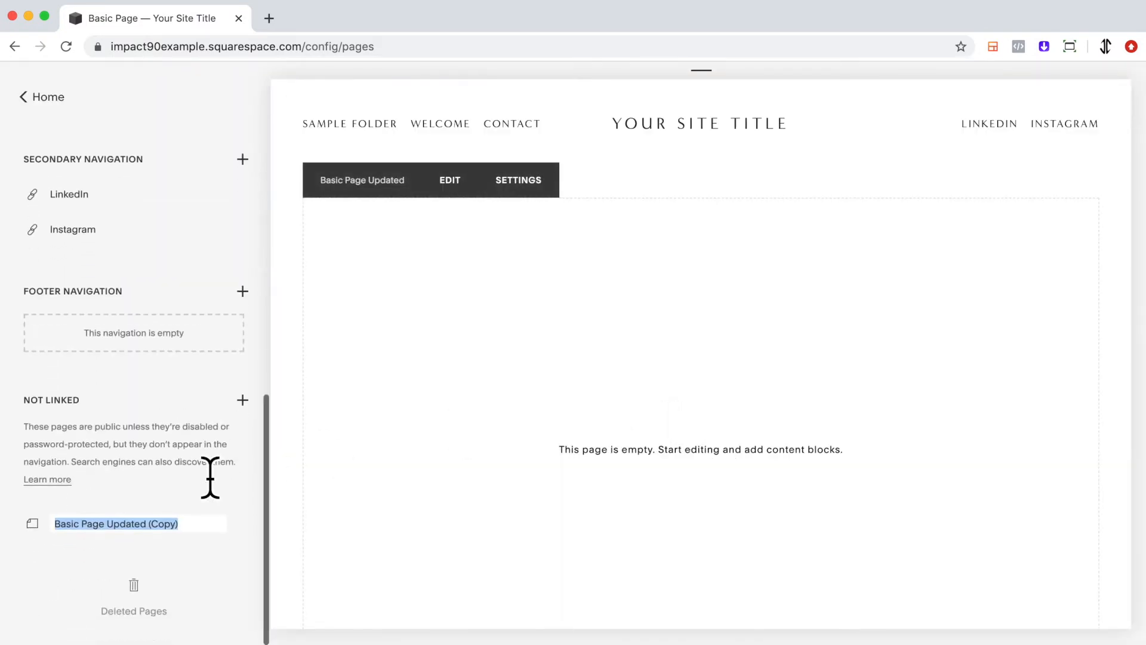
click(206, 544)
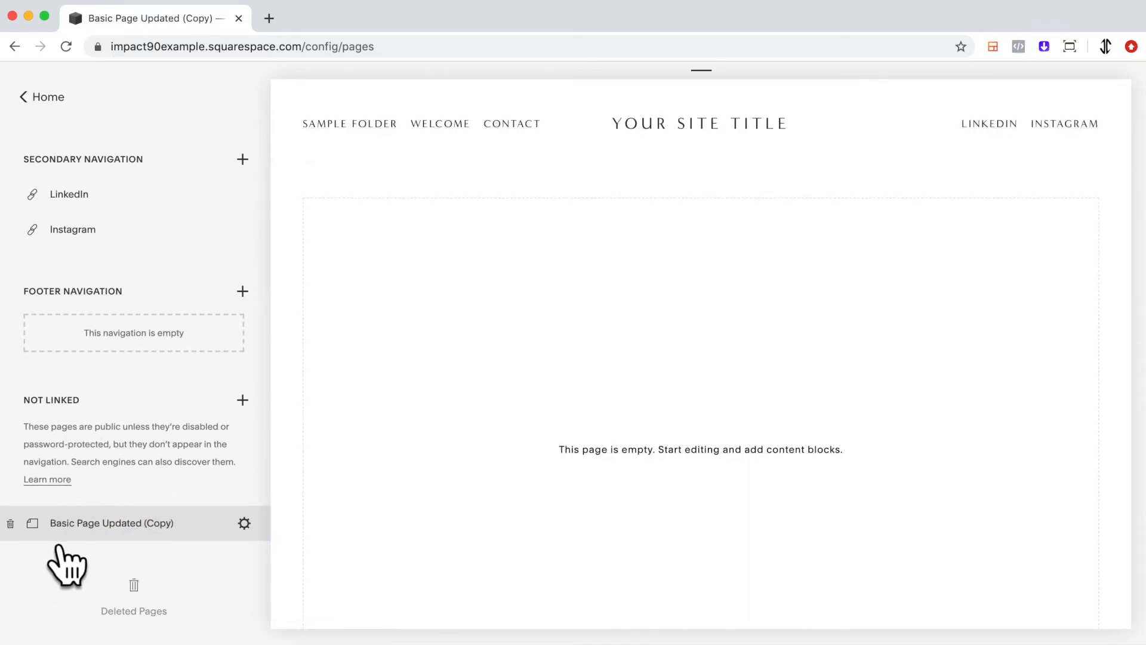
Delete the Basic Page Updated (Copy) page from the unlinked pages
click(10, 523)
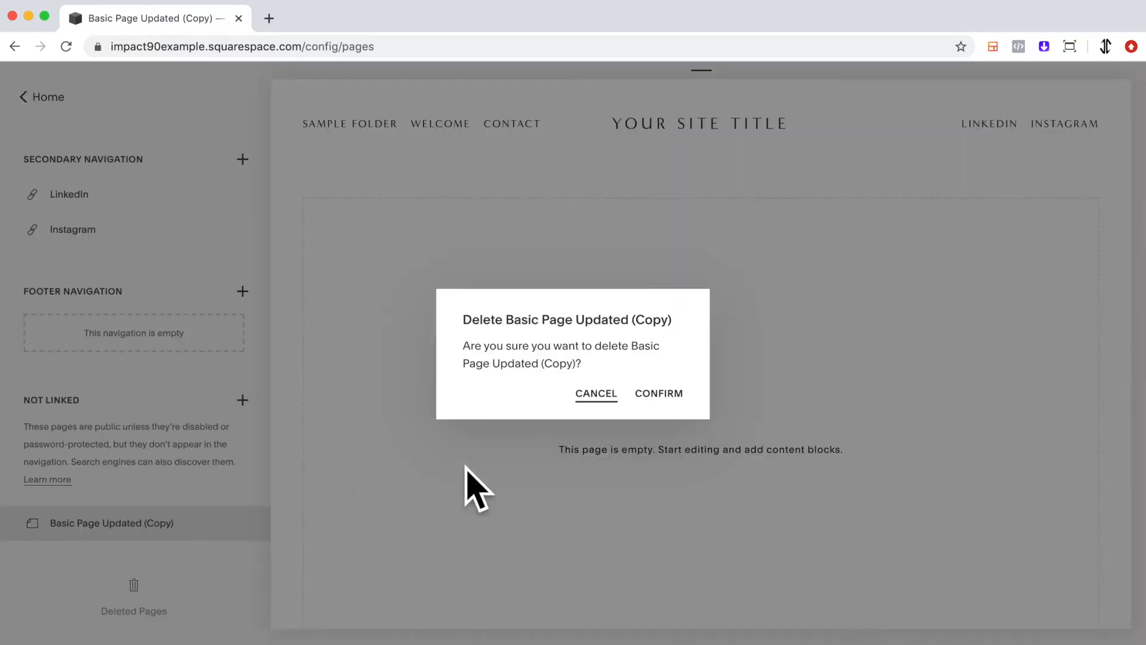
click(677, 407)
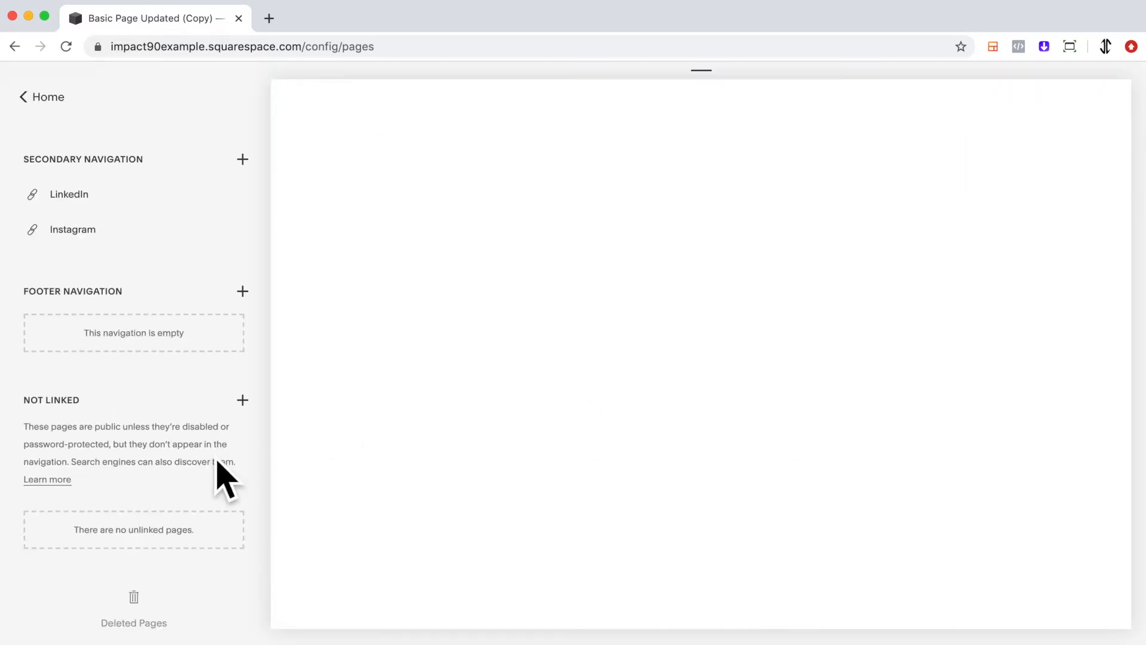
scroll(197, 519, down, 1)
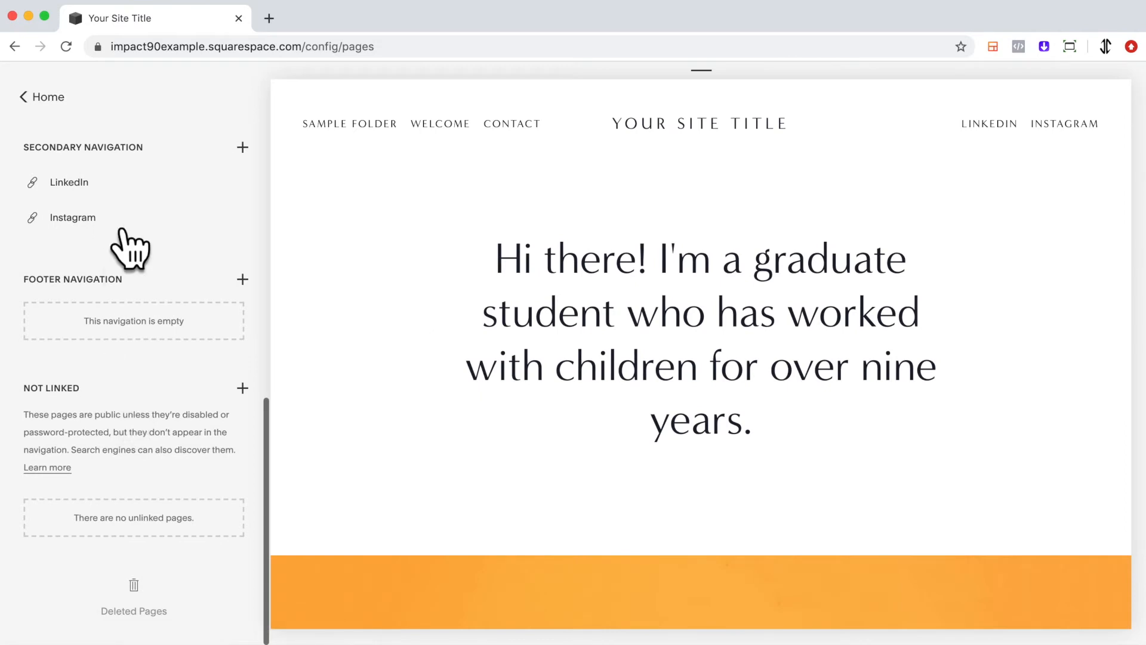
click(11, 217)
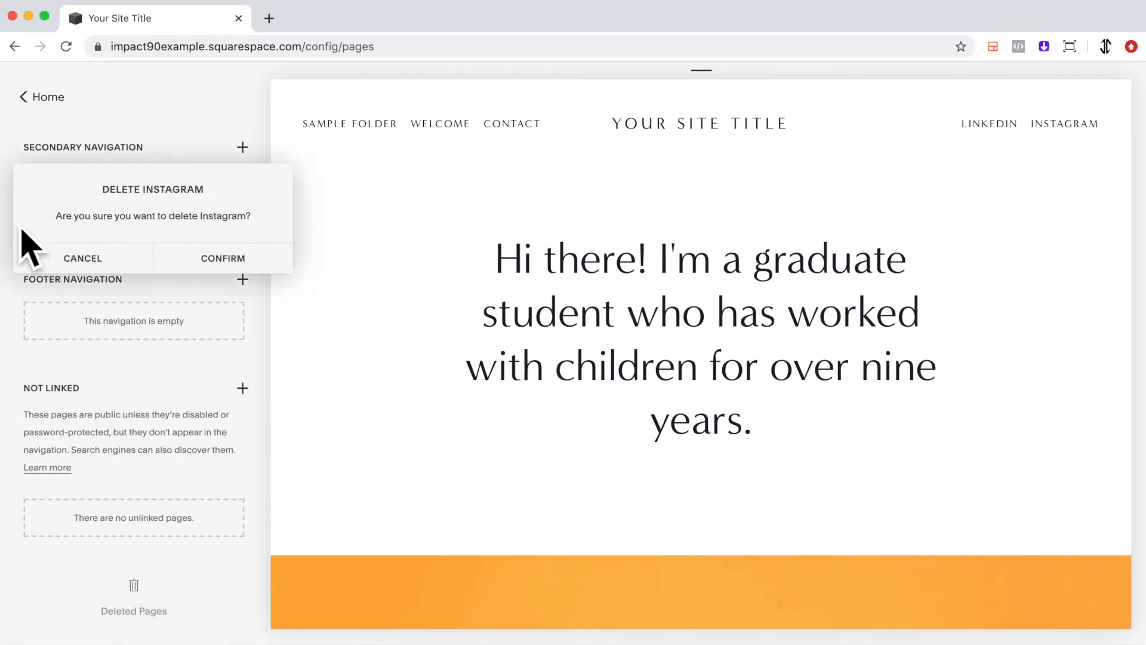
click(78, 274)
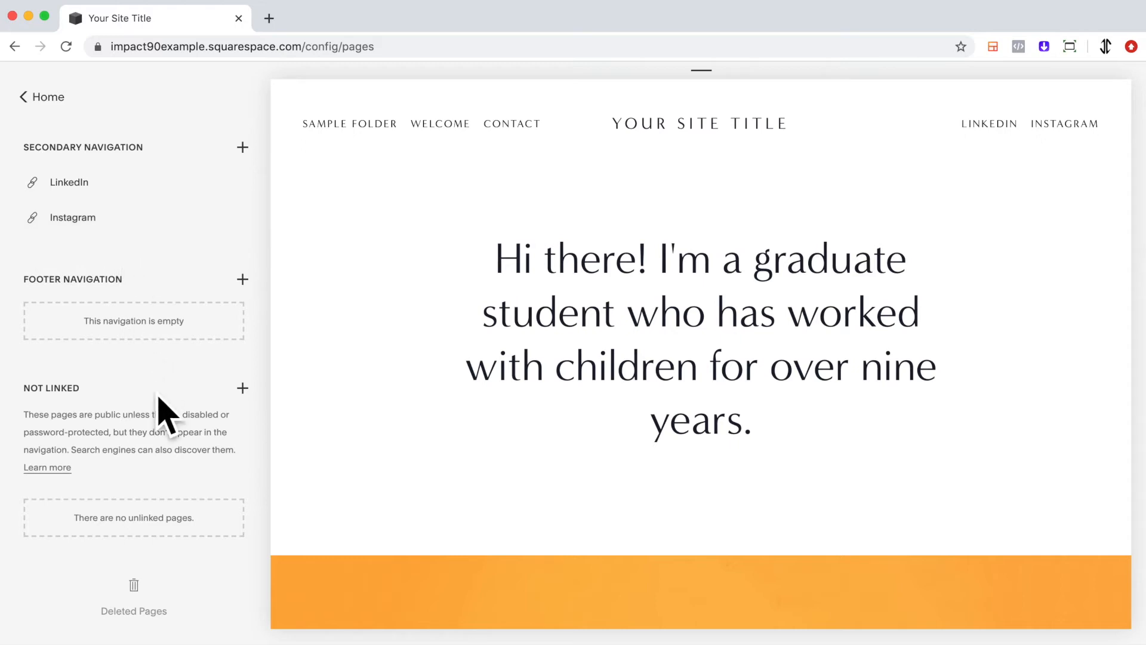
Examine which deleted pages can be restored, then return to the site's page list
click(151, 603)
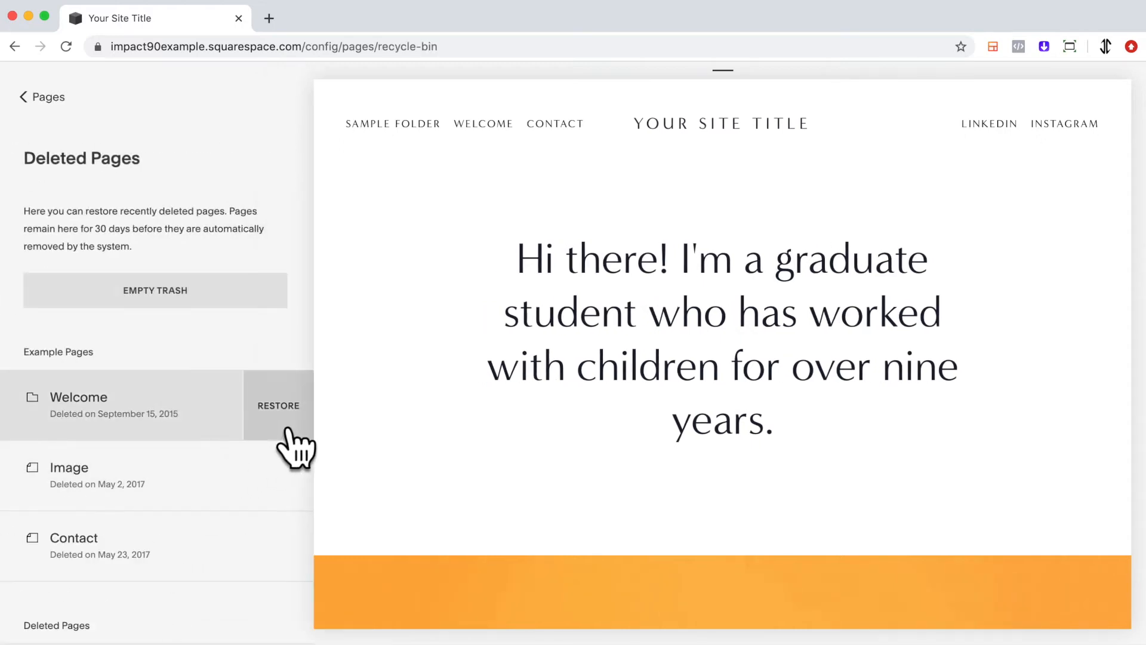
scroll(289, 442, down, 4)
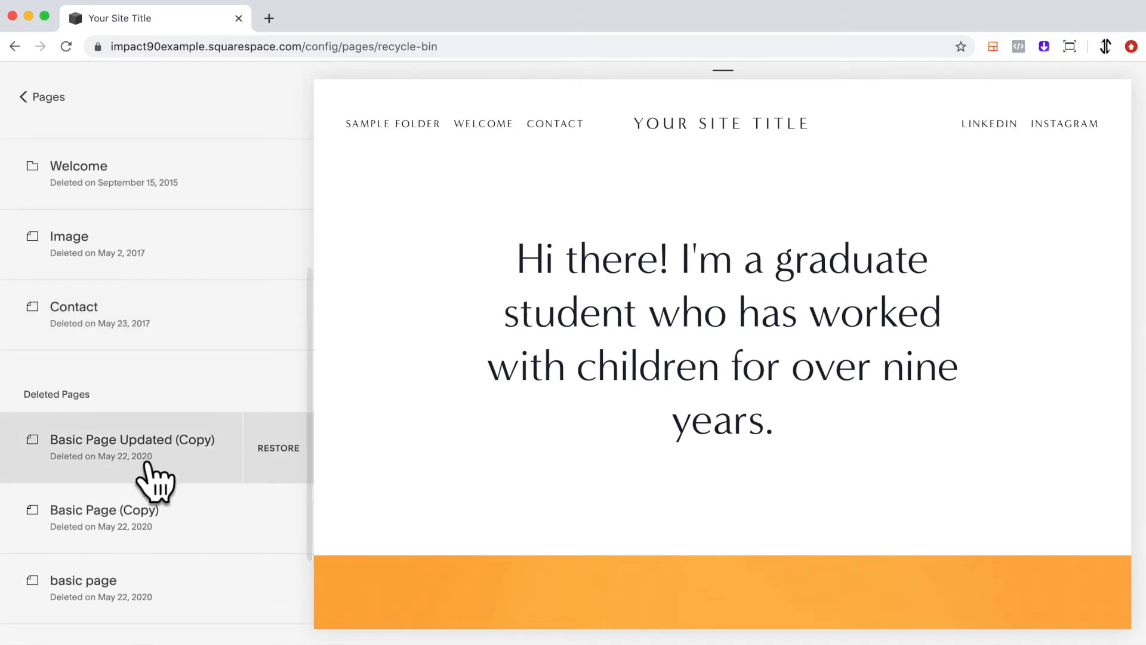
click(59, 106)
scroll(167, 526, down, 9)
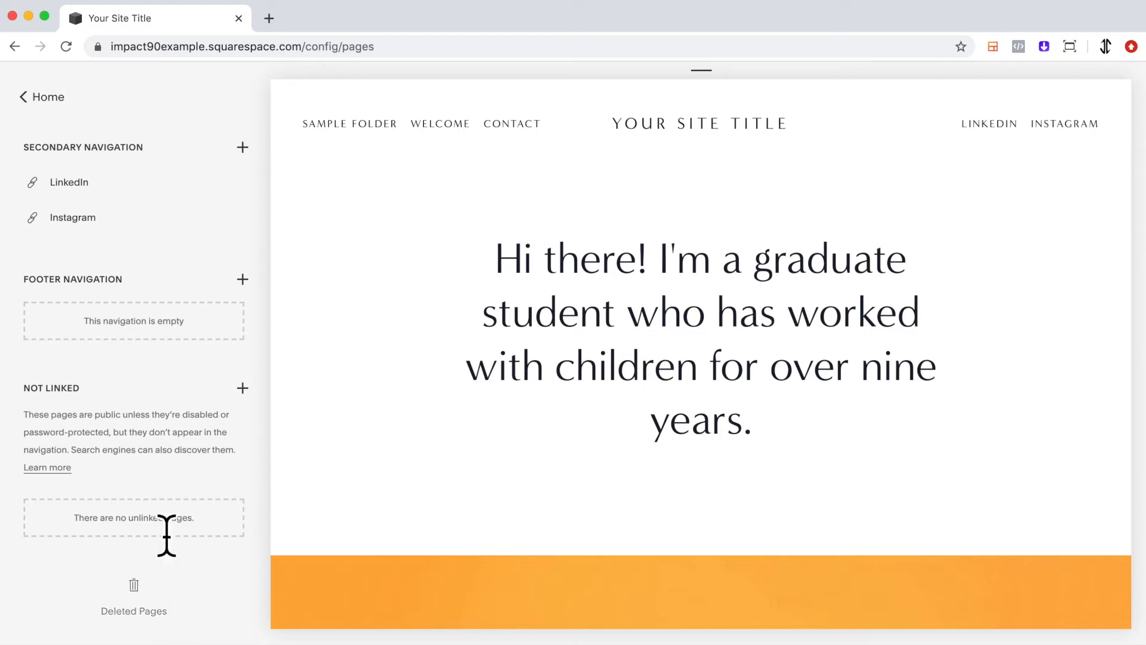
scroll(167, 535, up, 10)
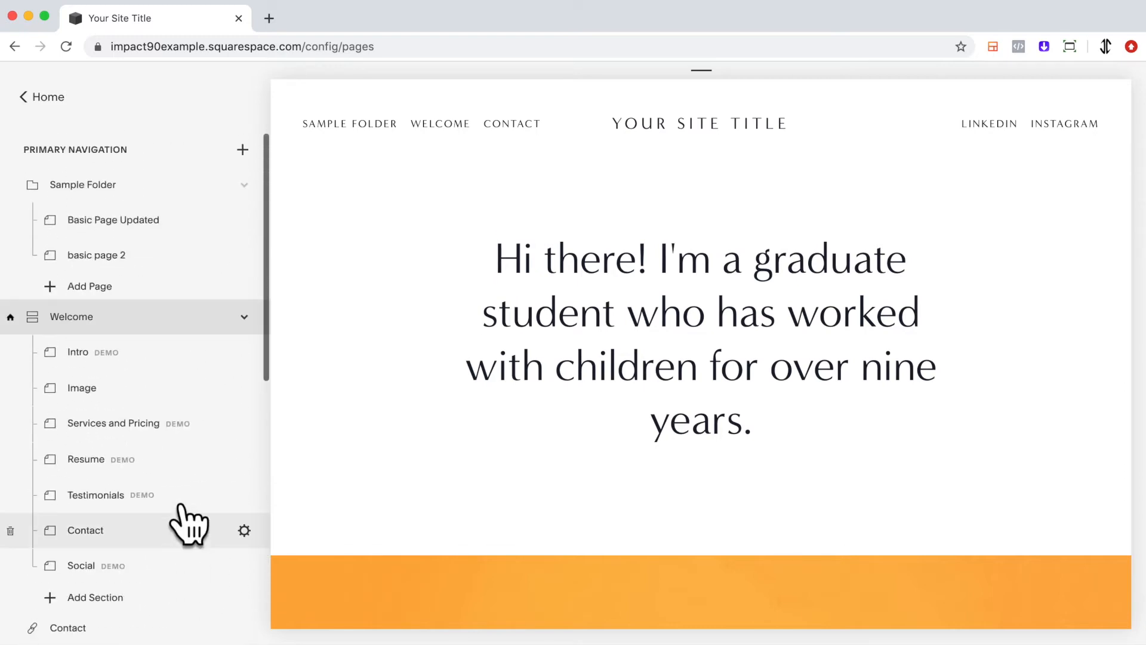
Open the settings of Basic Page Updated and examine its General, SEO and Advanced code injection options
mouse_move(243, 232)
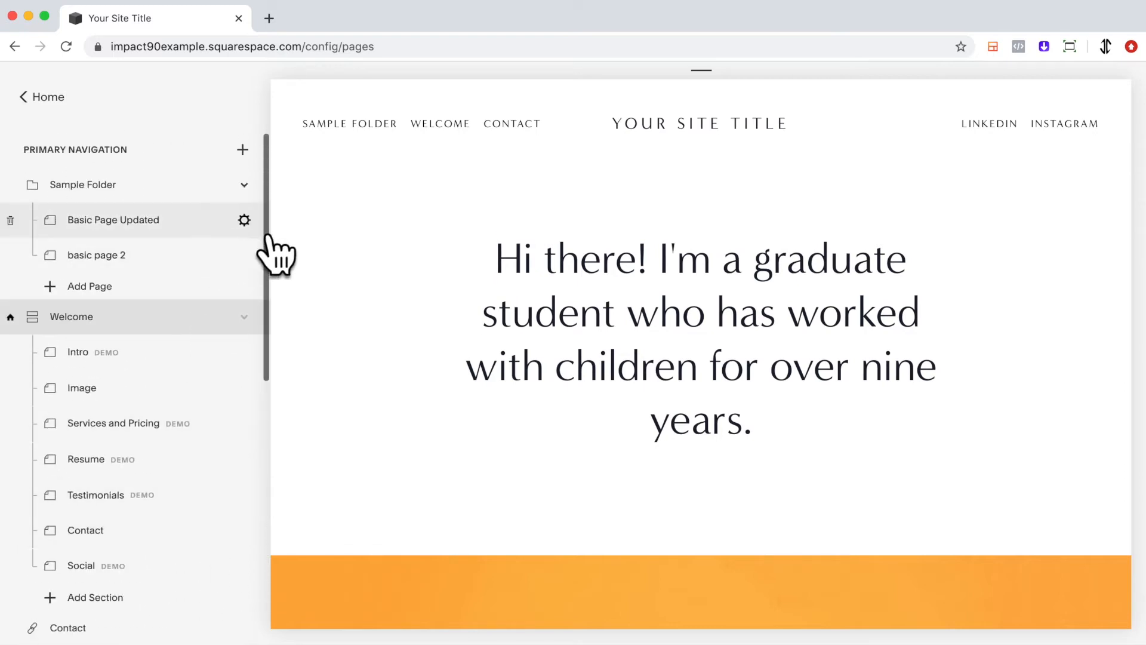
click(244, 220)
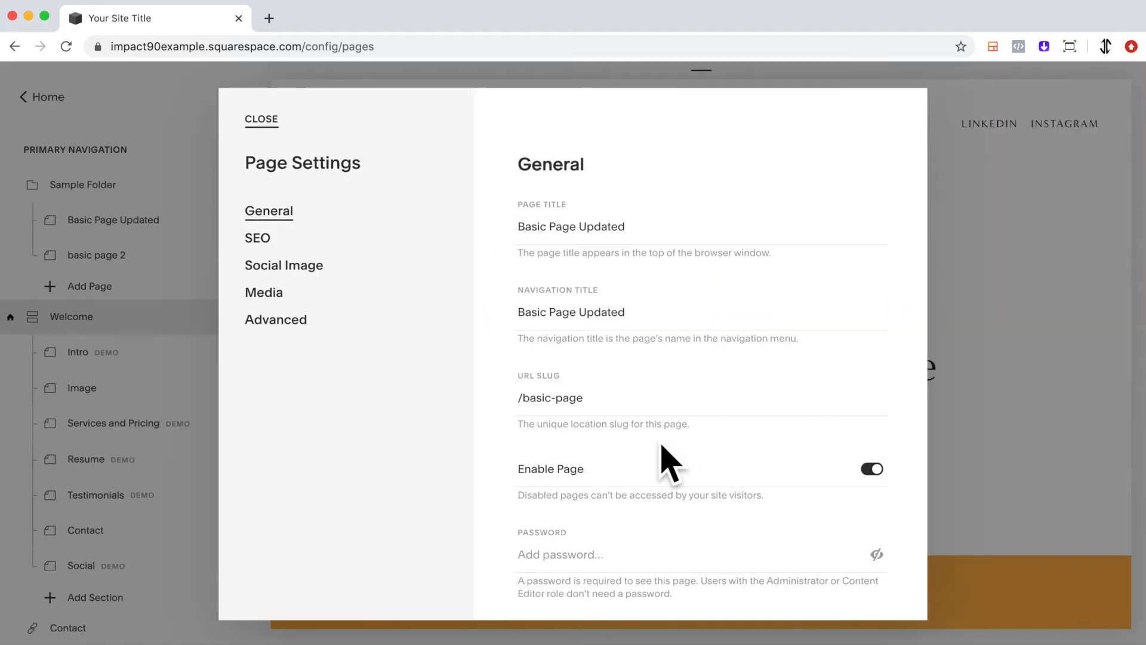
scroll(663, 448, down, 2)
scroll(663, 448, down, 4)
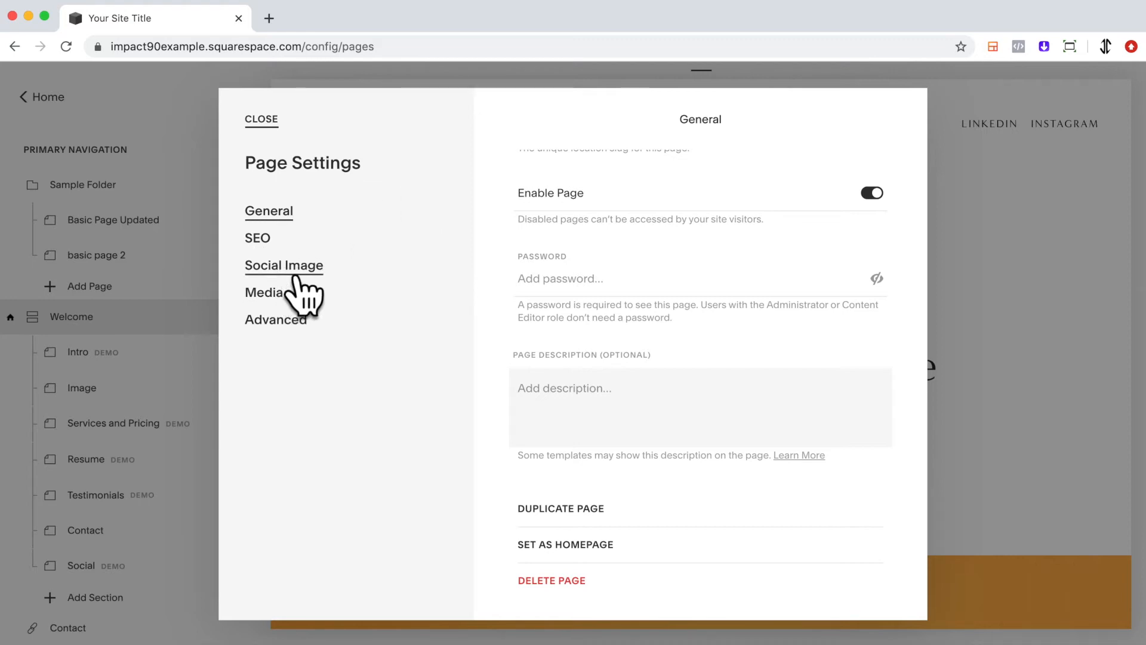
click(281, 256)
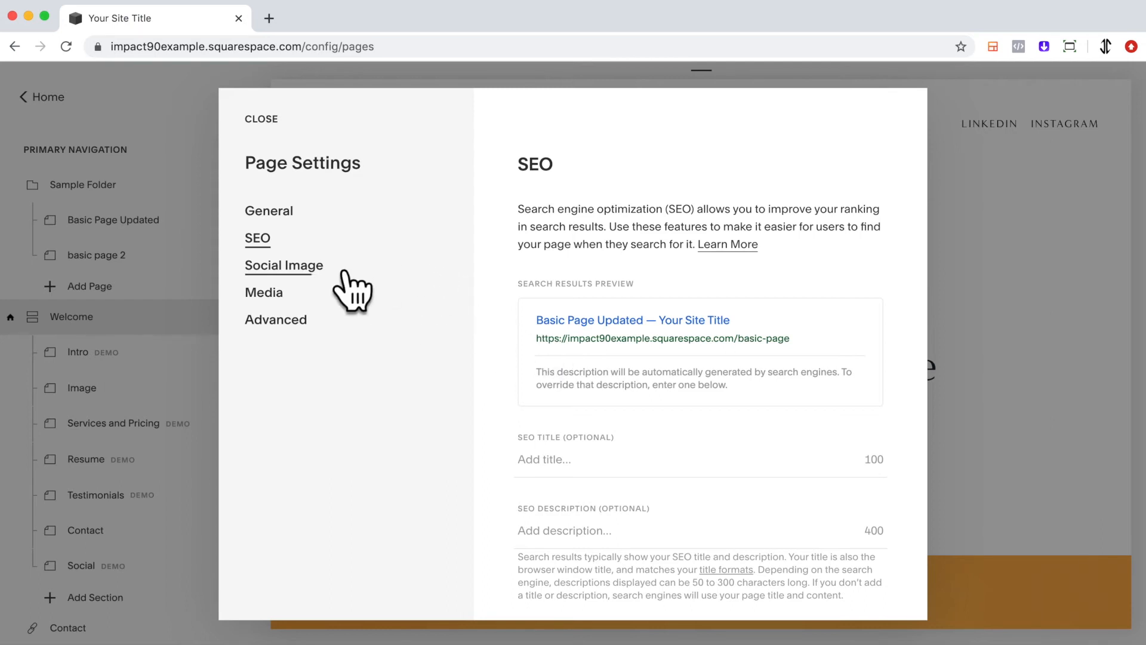
click(322, 326)
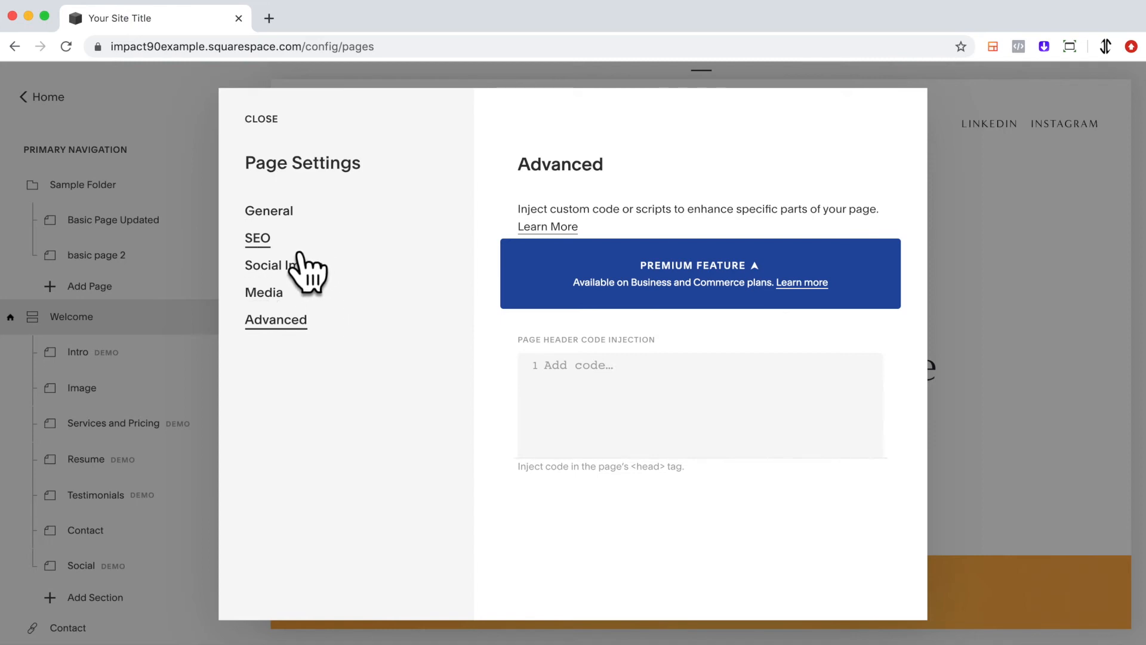
Replace the page's banner/thumbnail image with the free Unsplash photo of dark rippling liquid and save the page settings
click(294, 307)
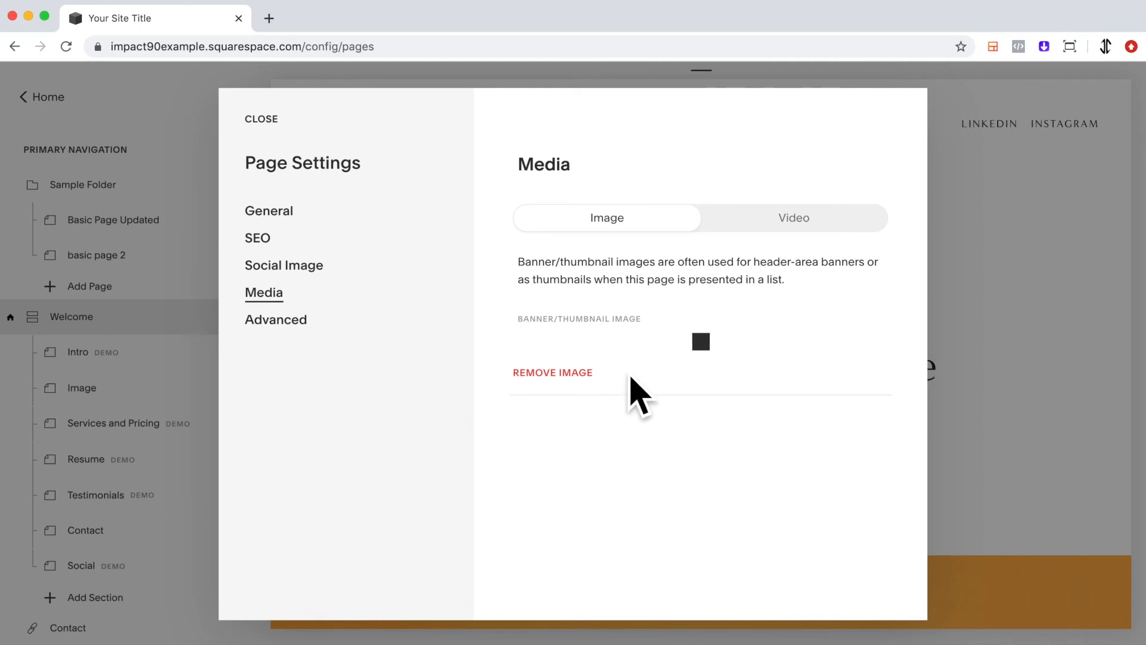
click(594, 392)
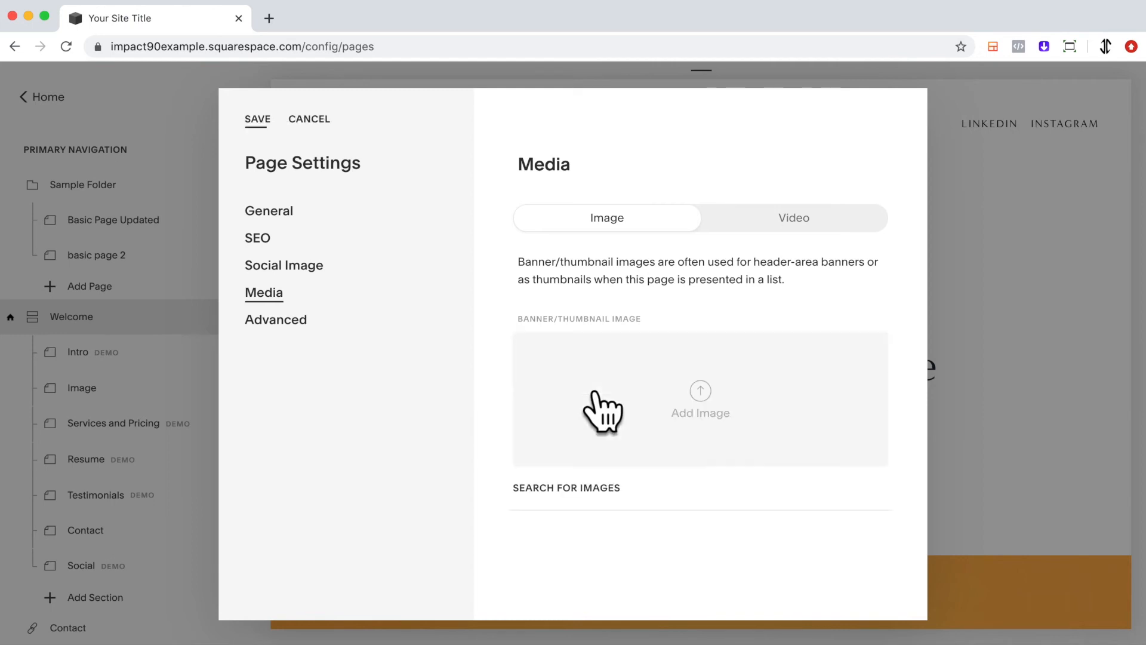
click(602, 493)
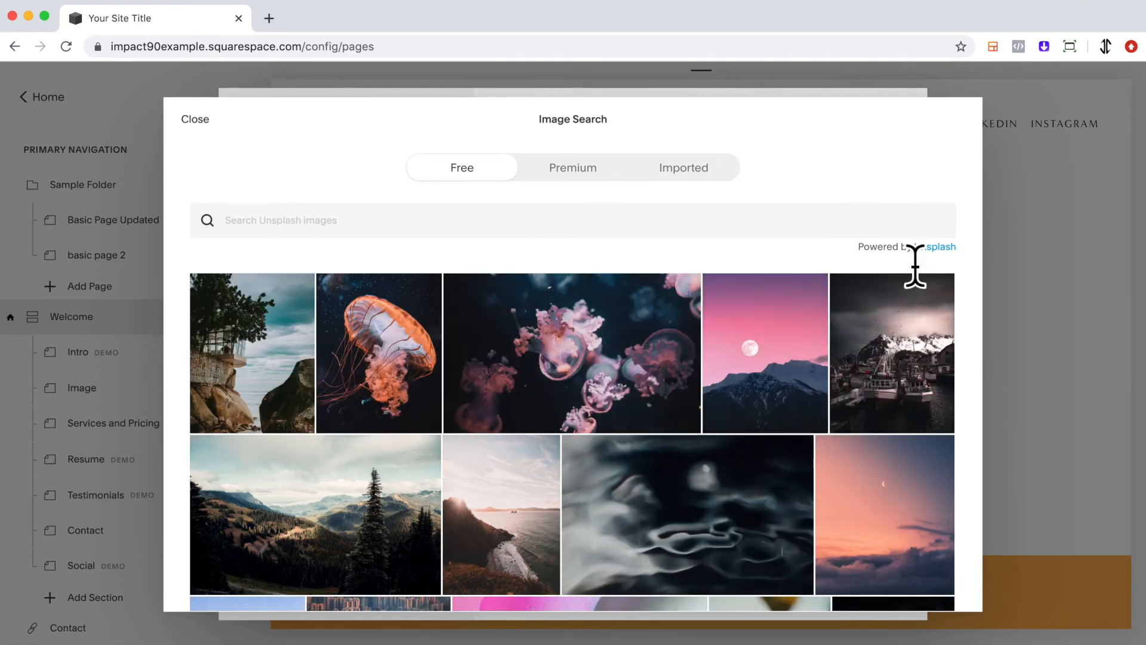
click(753, 478)
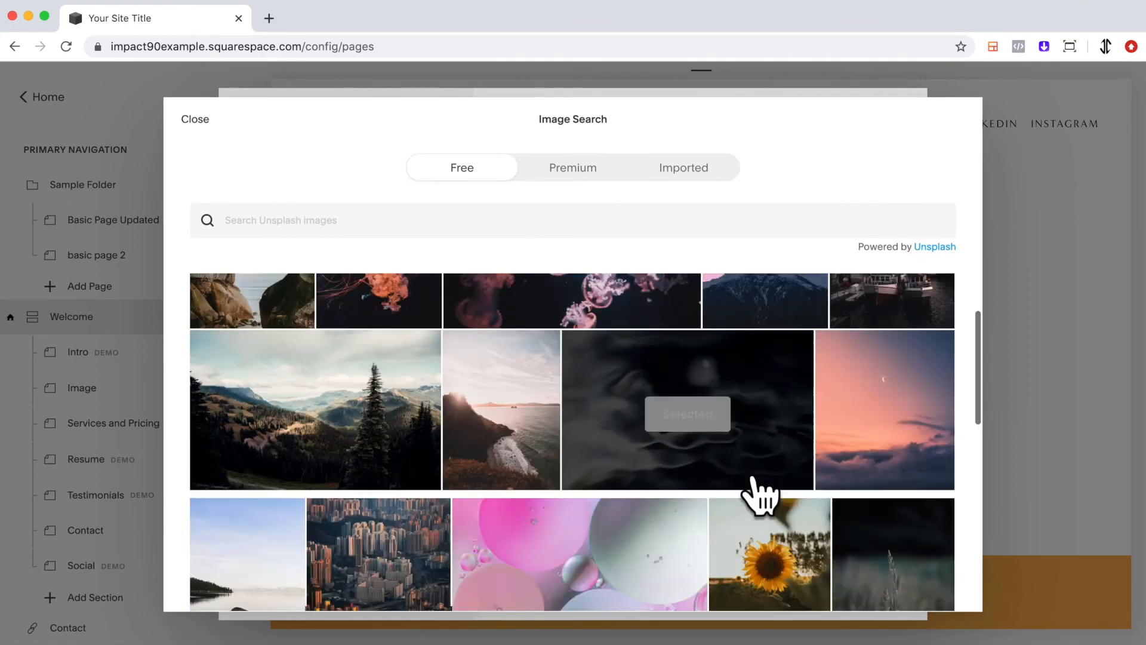
click(776, 448)
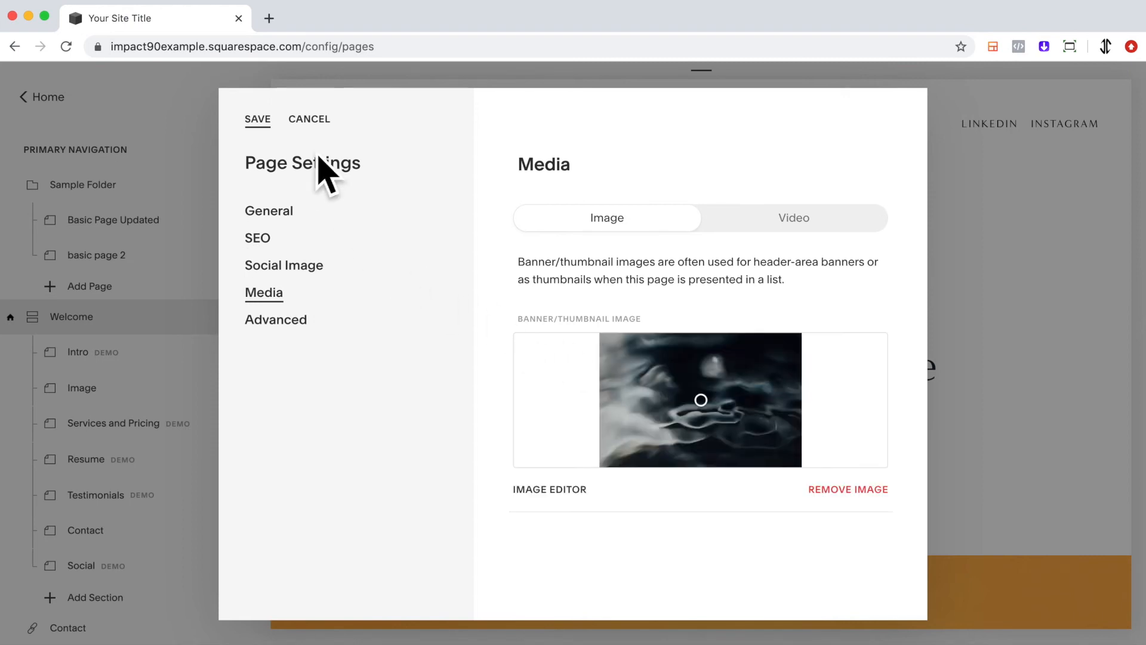
click(279, 133)
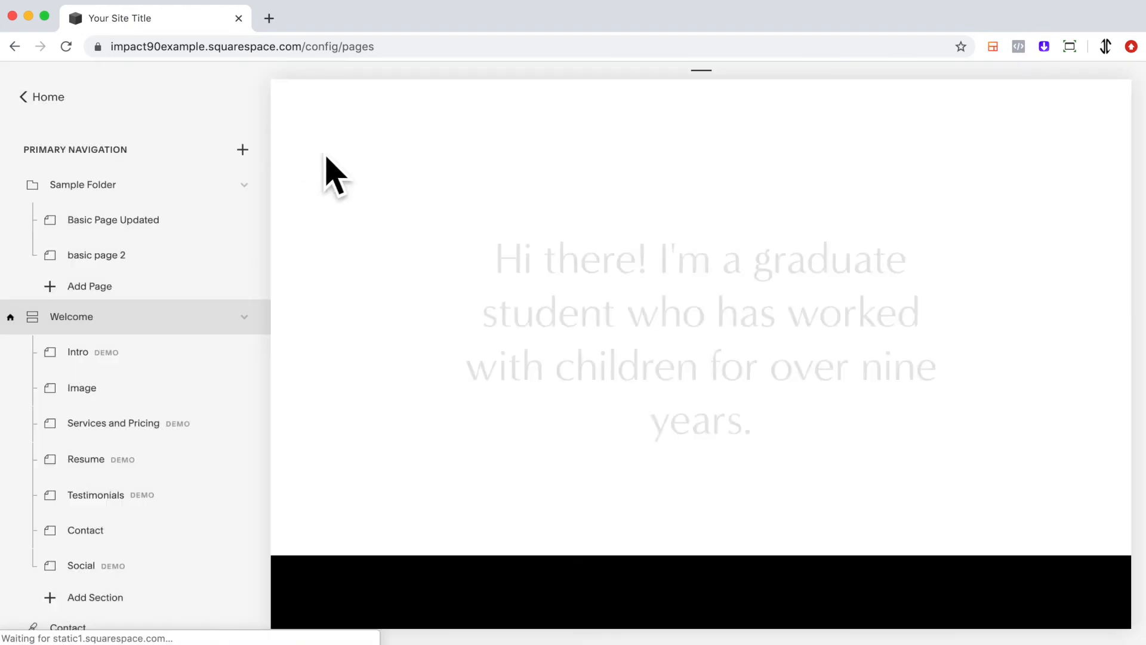
Open Basic Page Updated, preview its banner in the full-width site view and return to the page editor
click(150, 234)
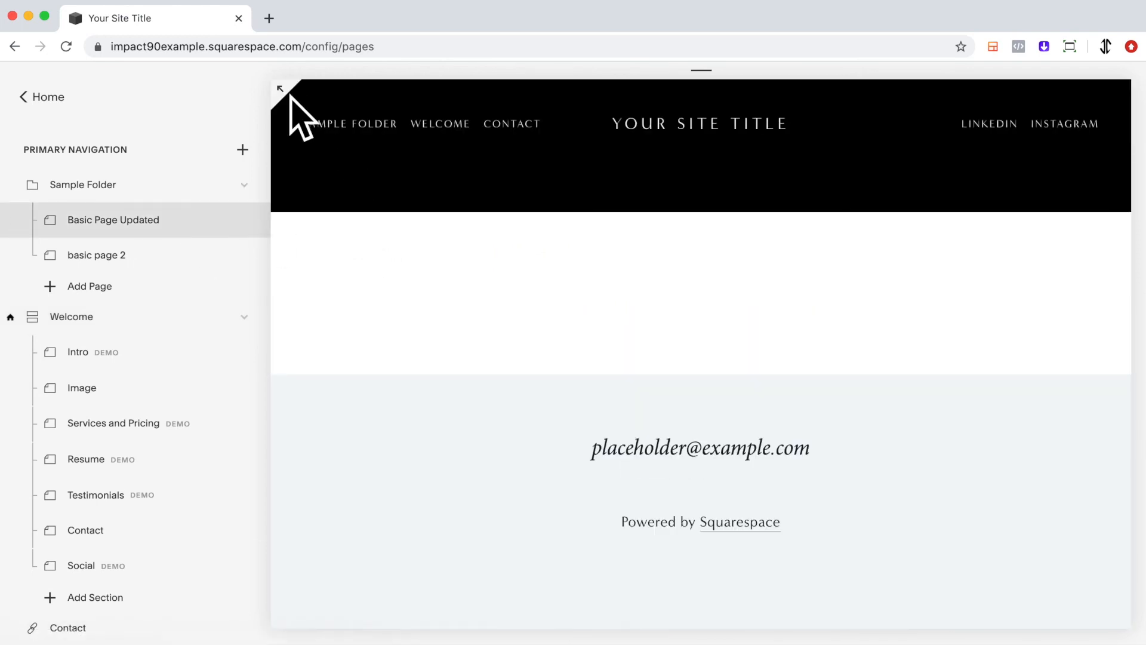
click(287, 92)
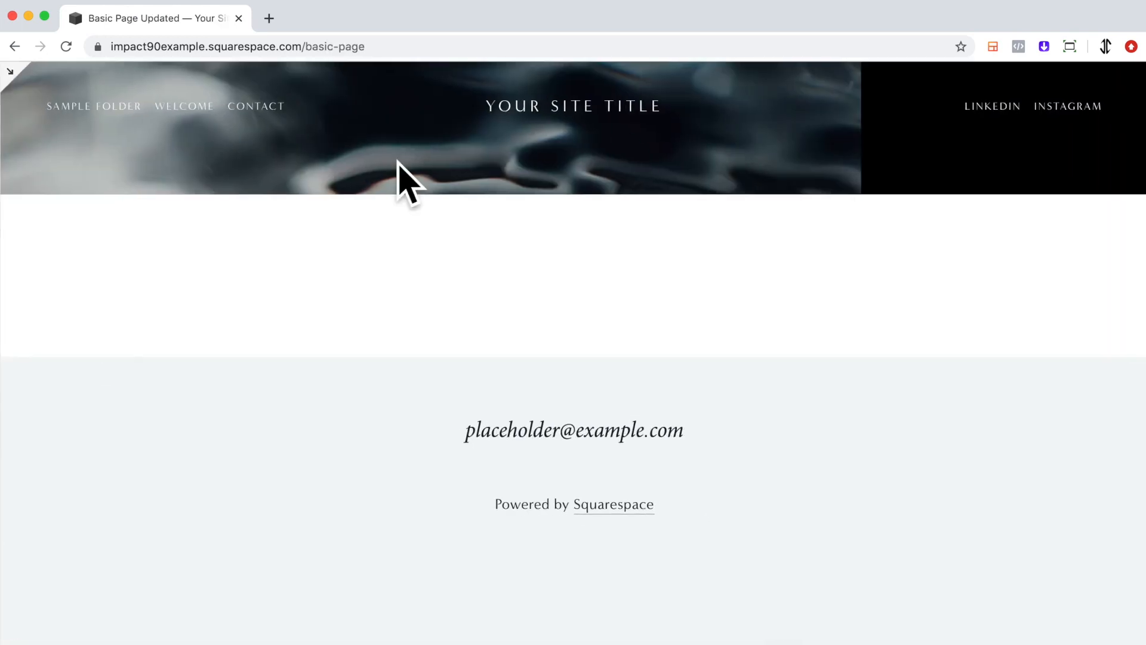
click(31, 90)
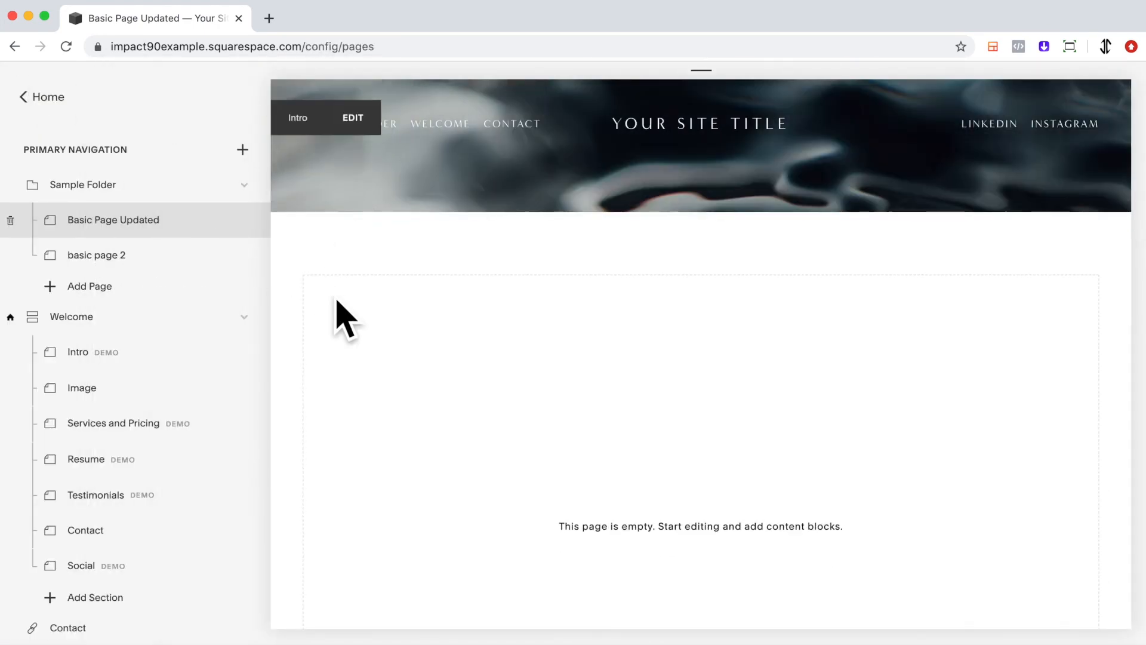
scroll(603, 457, down, 3)
scroll(686, 507, up, 3)
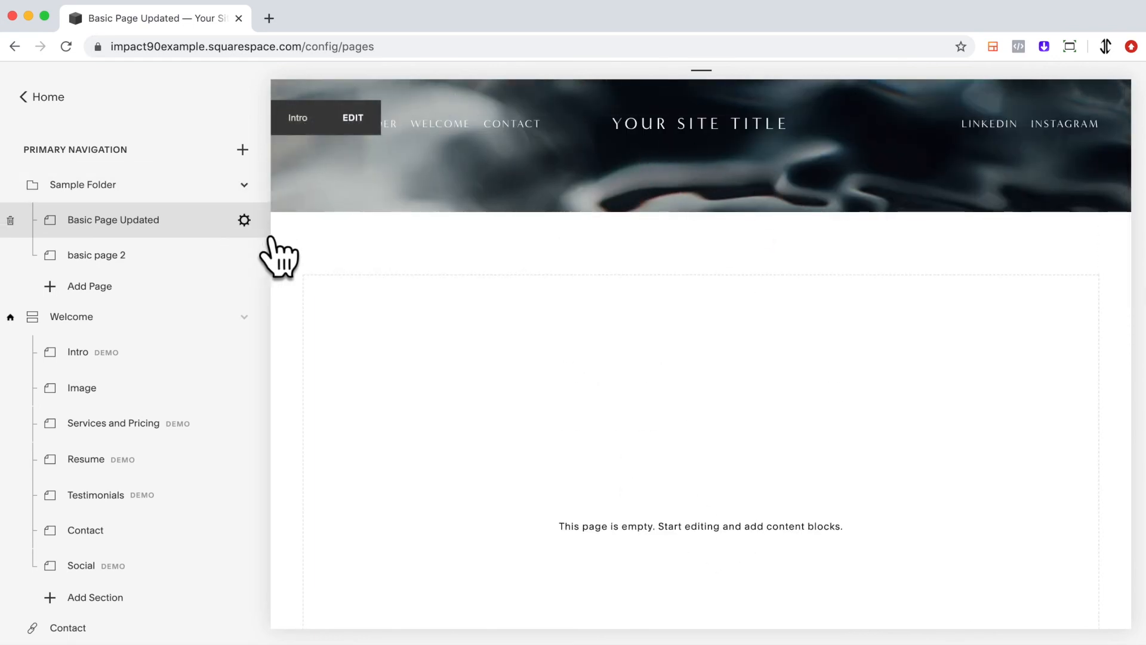
Check the Media settings of Basic Page Updated and close its page settings without changes
click(244, 220)
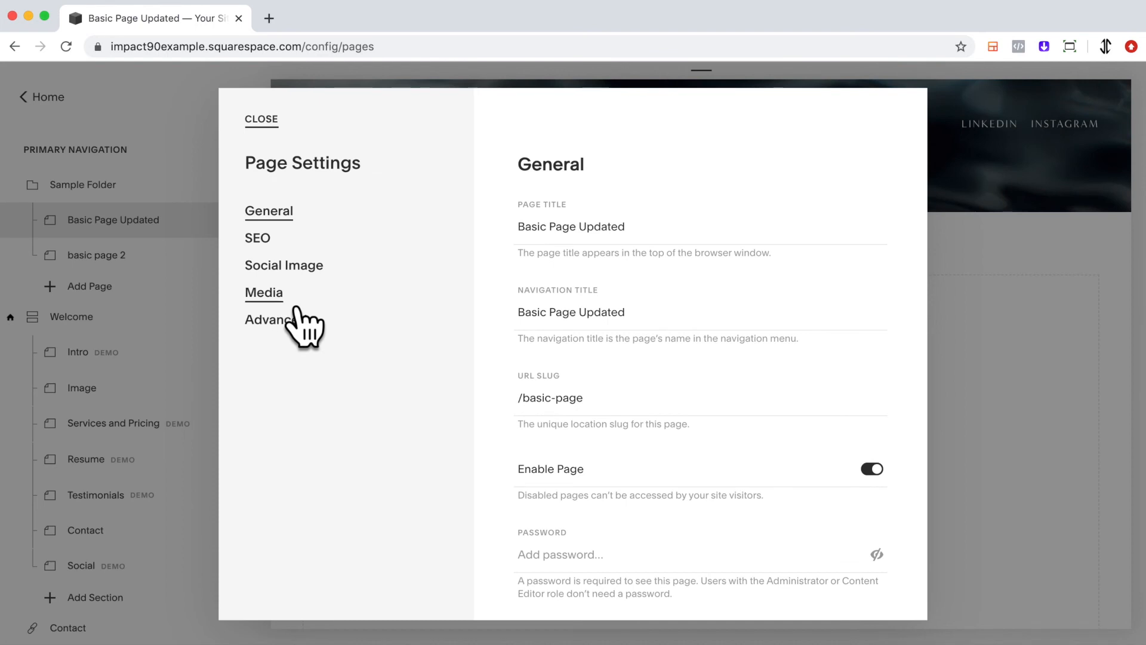
click(277, 298)
click(266, 121)
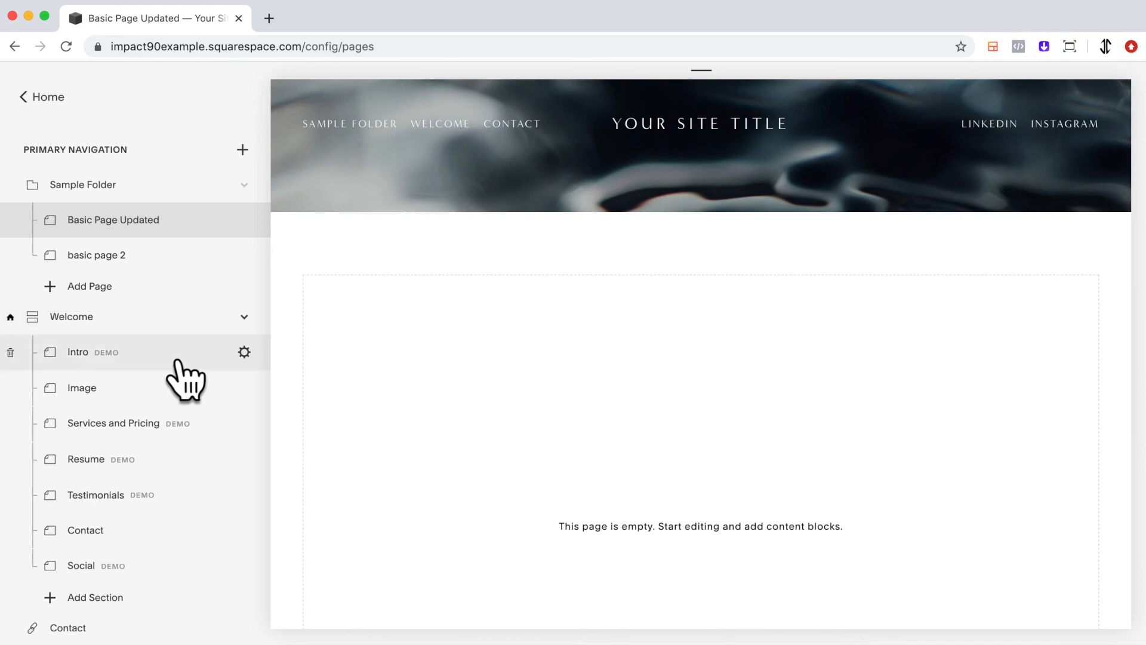
Open the Welcome index page and examine the banner/thumbnail image in the Media settings of its Image section
click(150, 332)
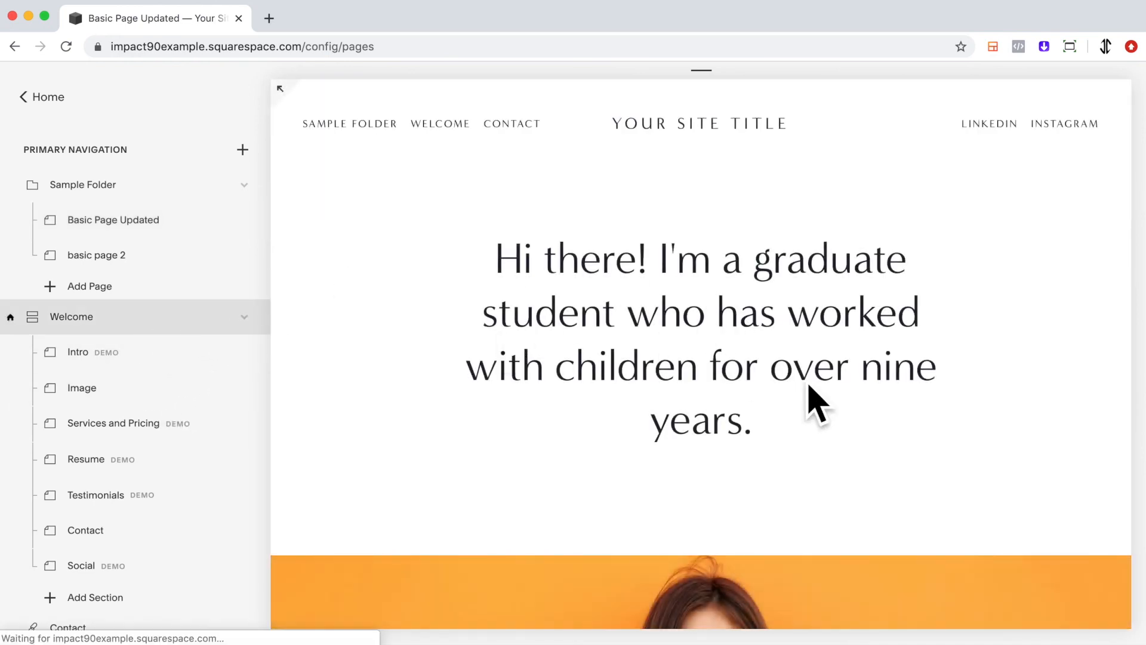
scroll(810, 385, down, 6)
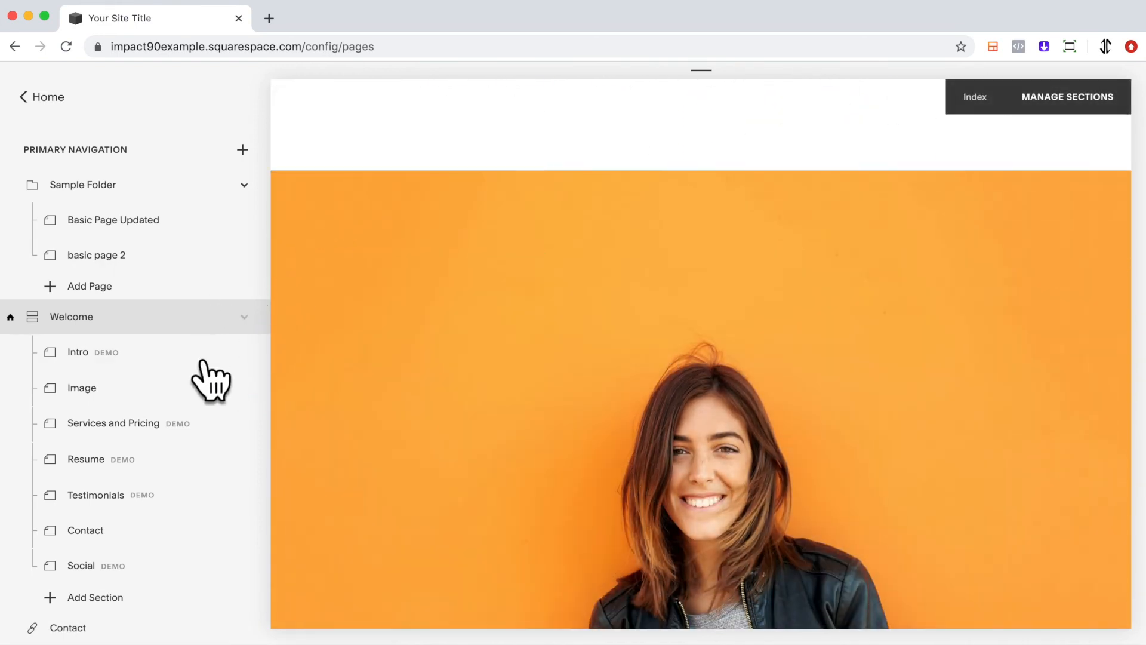
click(267, 400)
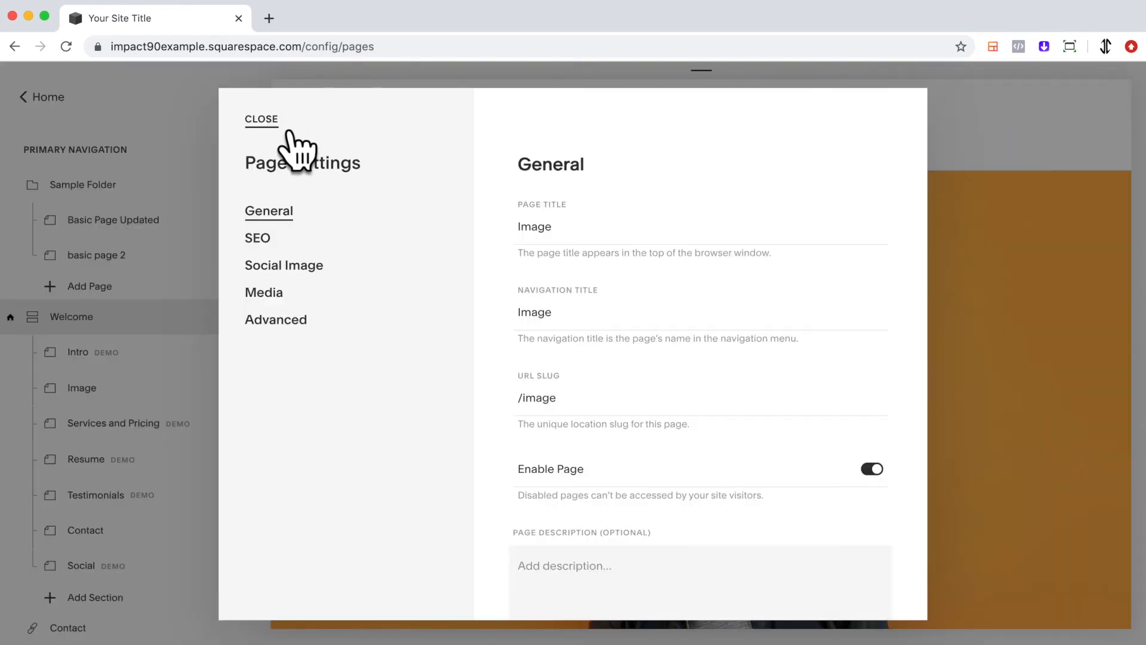
click(276, 122)
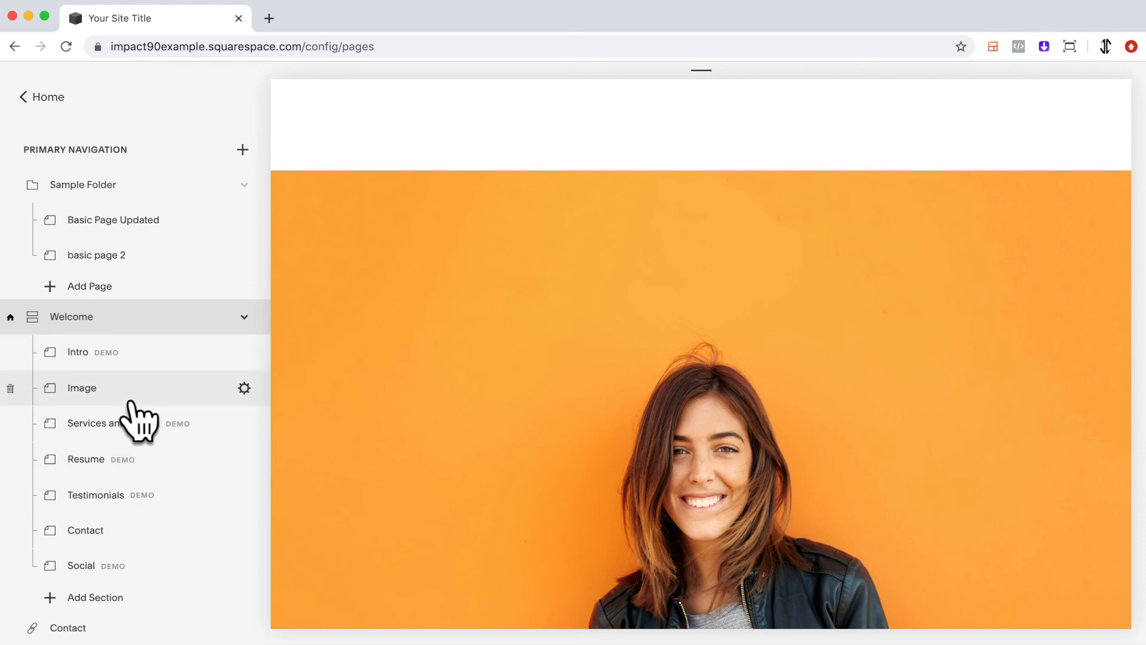
click(246, 390)
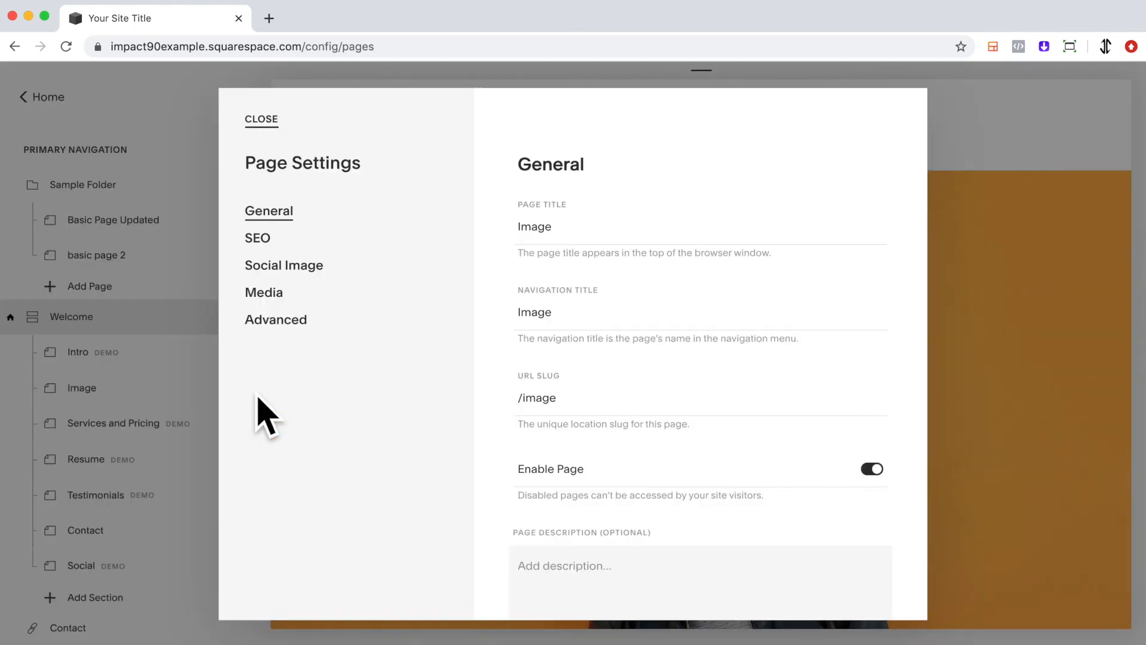
click(303, 305)
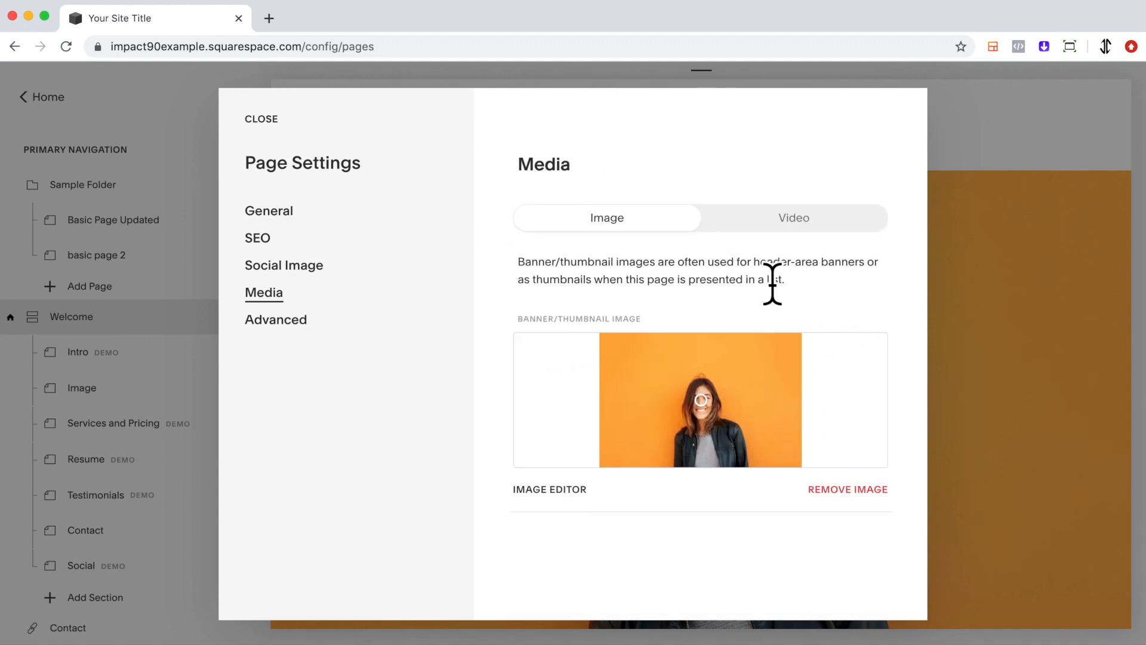
click(286, 129)
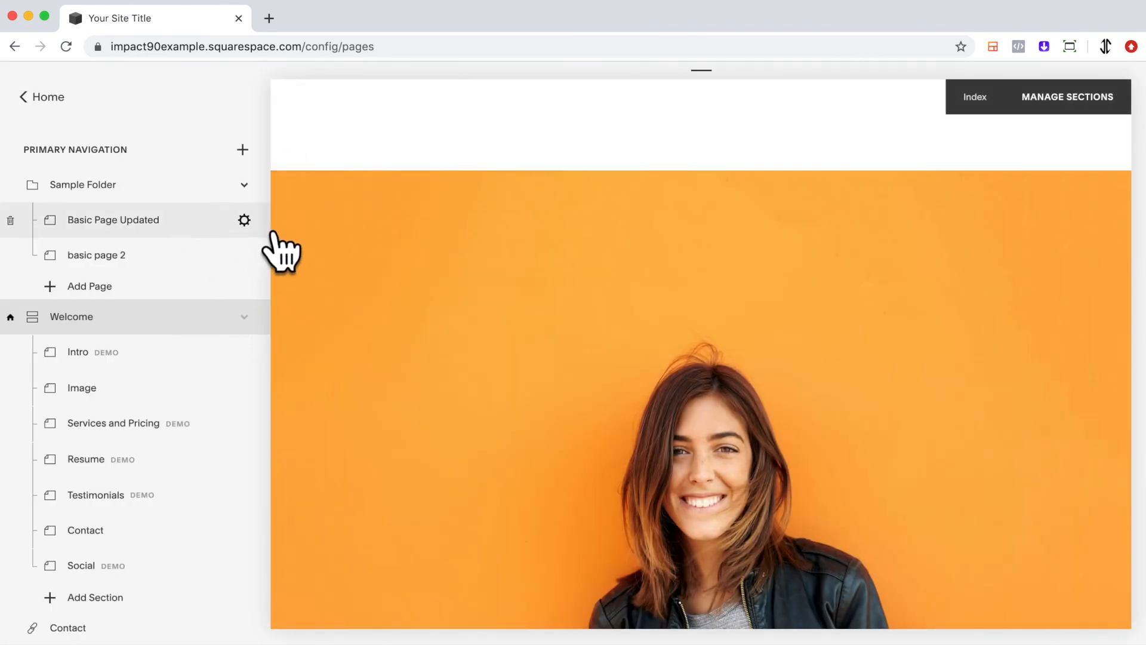
Review the banner/thumbnail image in Basic Page Updated's Media settings and compare it with the banner on the page itself
click(244, 220)
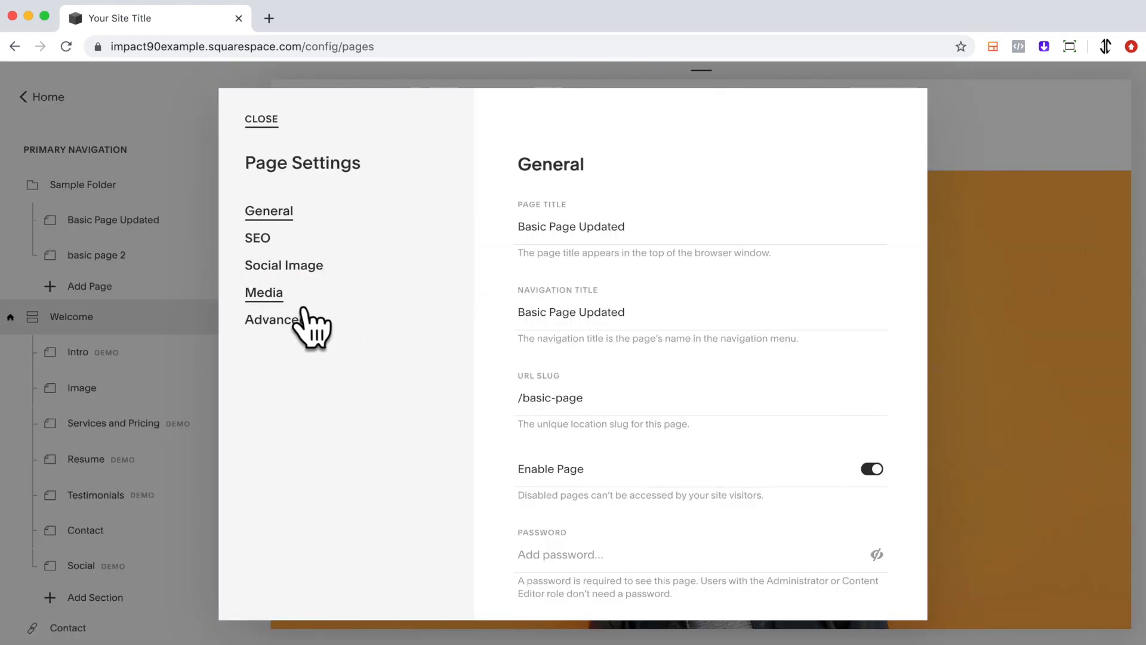
click(268, 294)
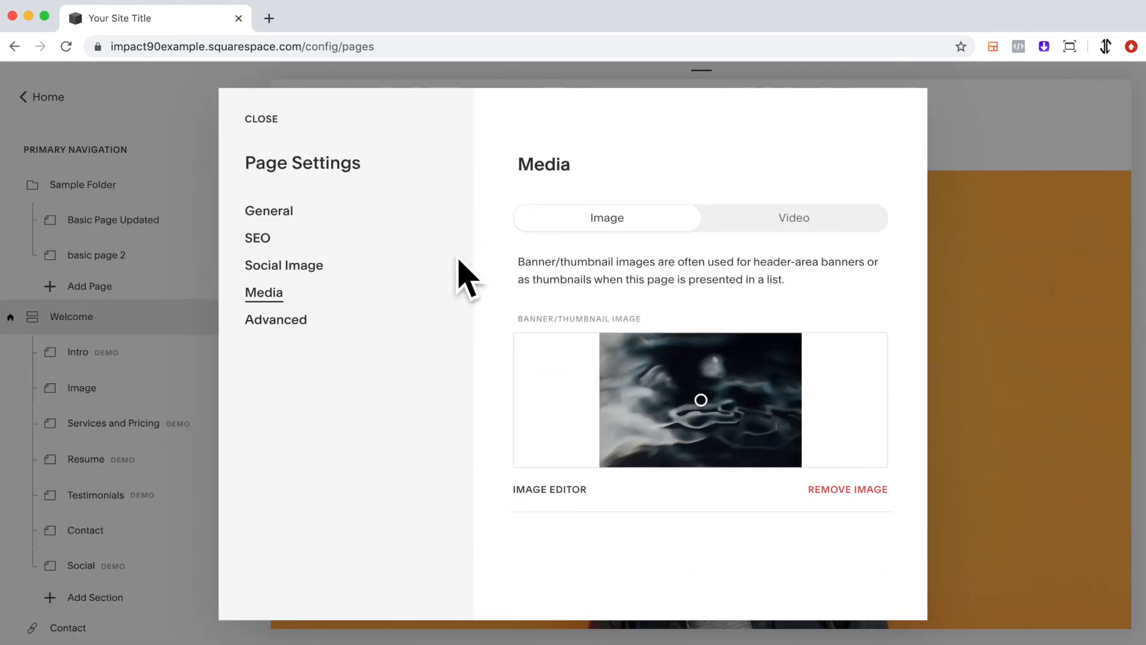
click(262, 119)
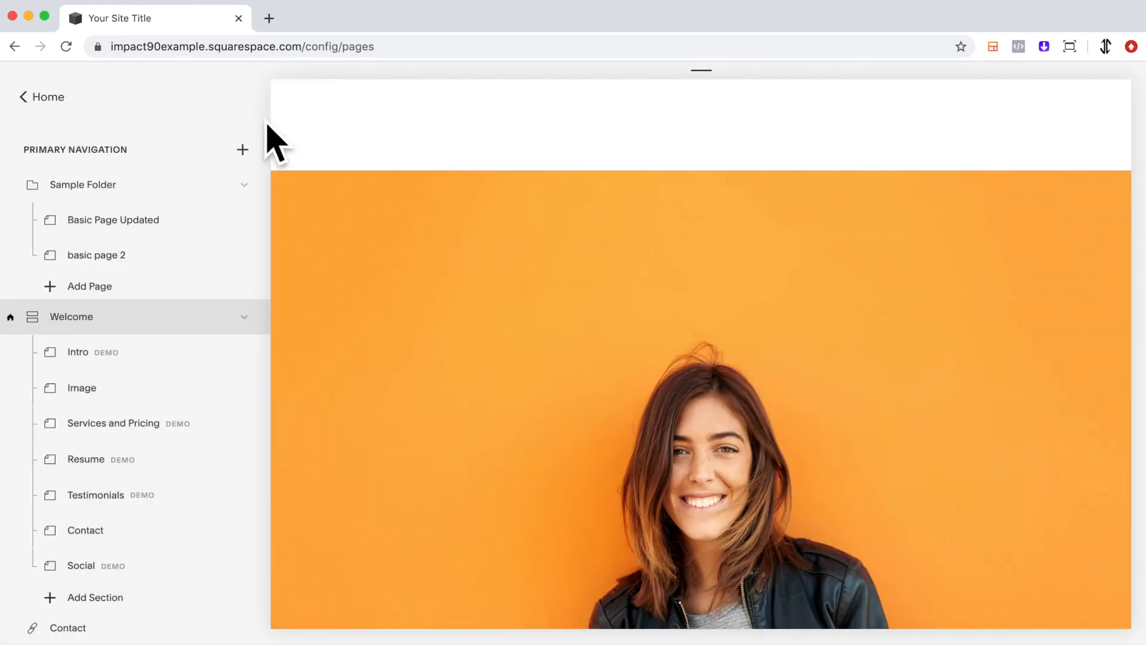
click(147, 233)
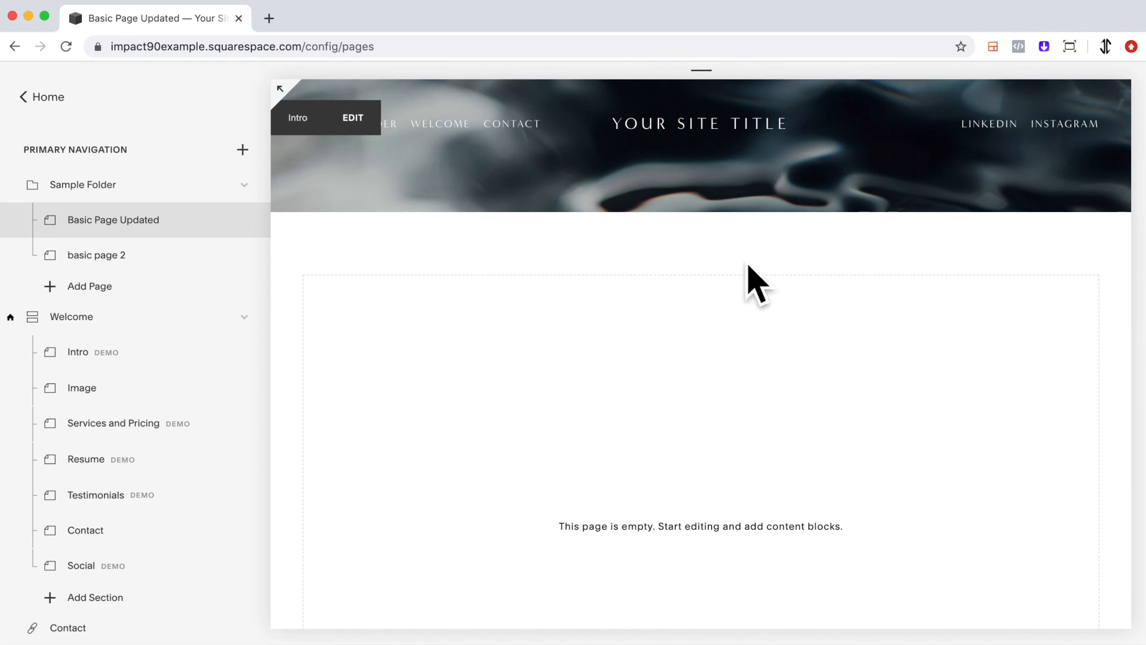
scroll(609, 453, down, 3)
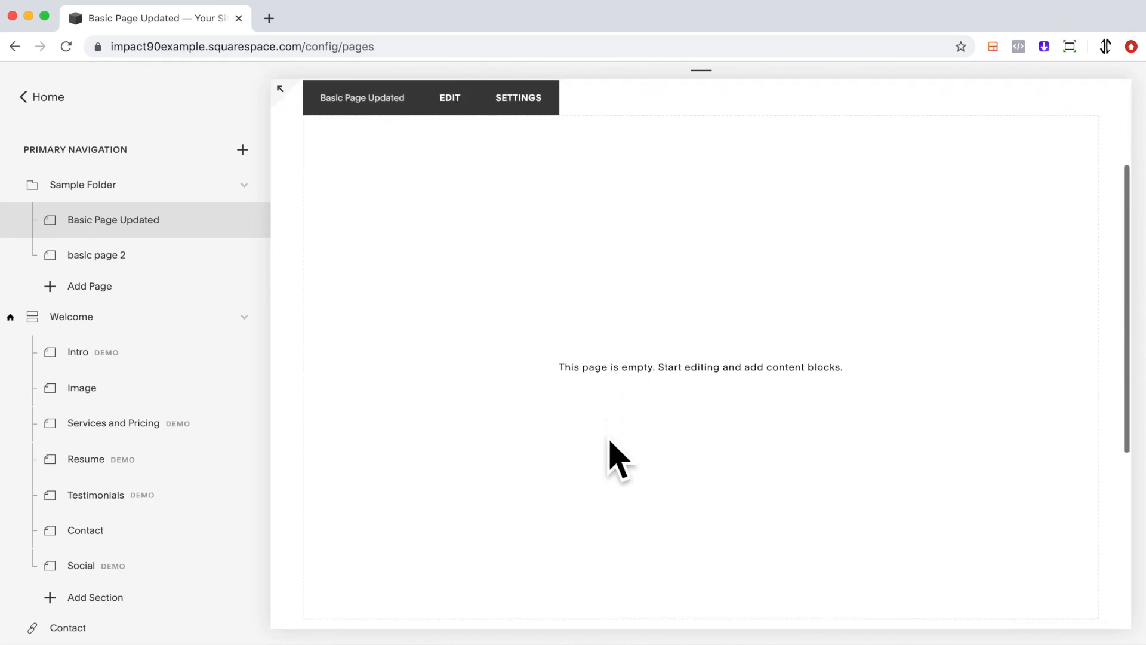
scroll(618, 460, up, 2)
scroll(611, 442, down, 2)
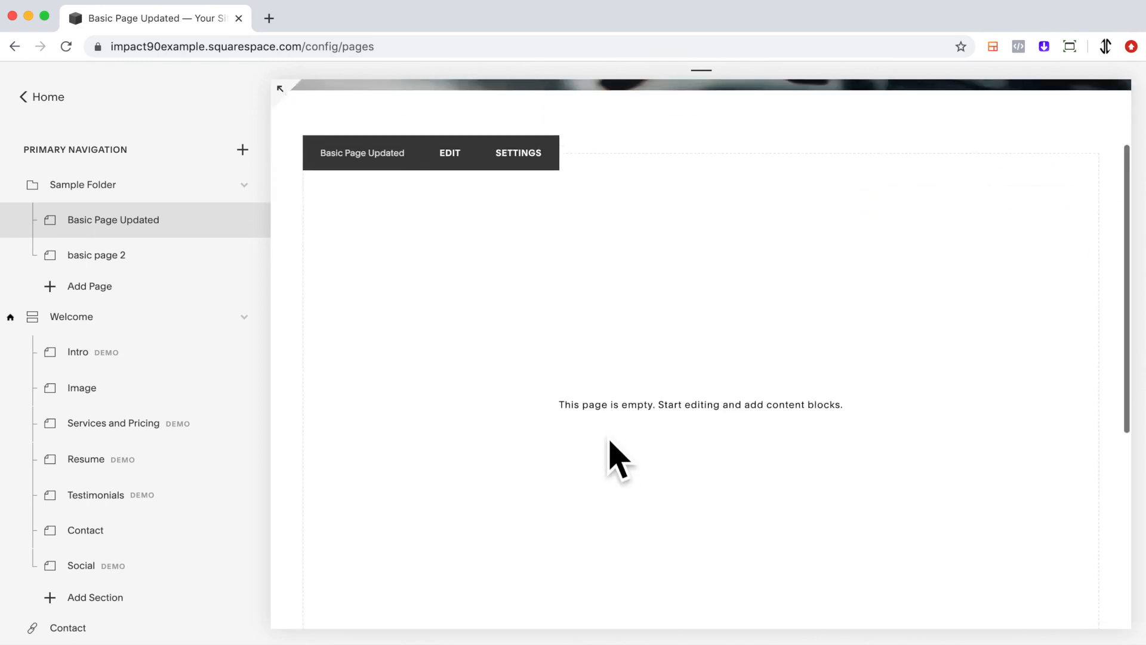